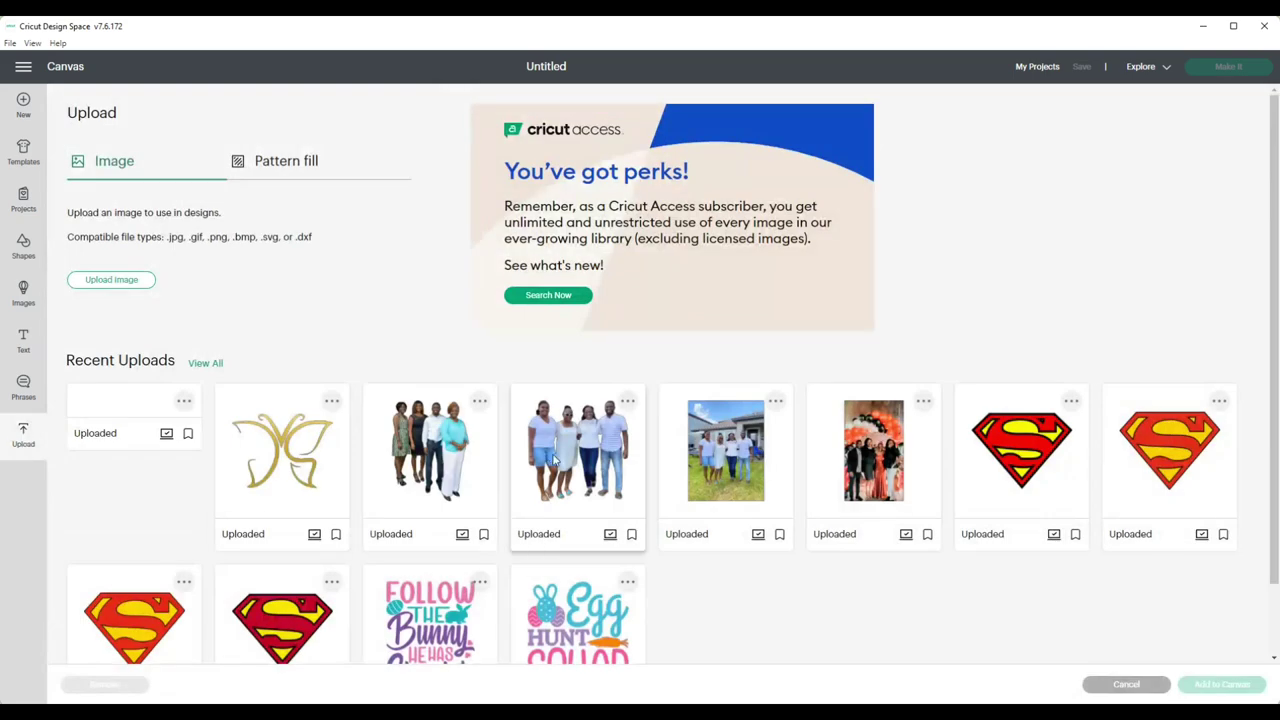
- Add the uploaded photo of four people standing in front of the house to the canvas
left_click(716, 457)
left_click(1252, 688)
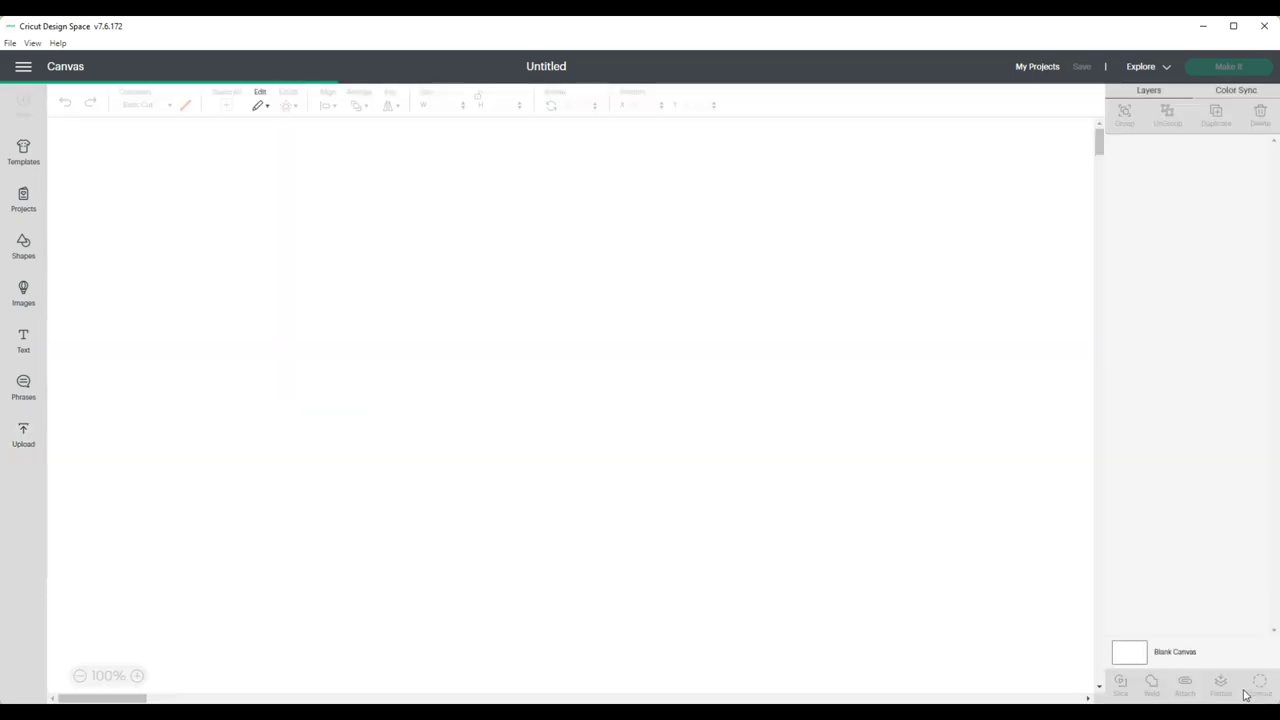
scroll(604, 494, "down", 5)
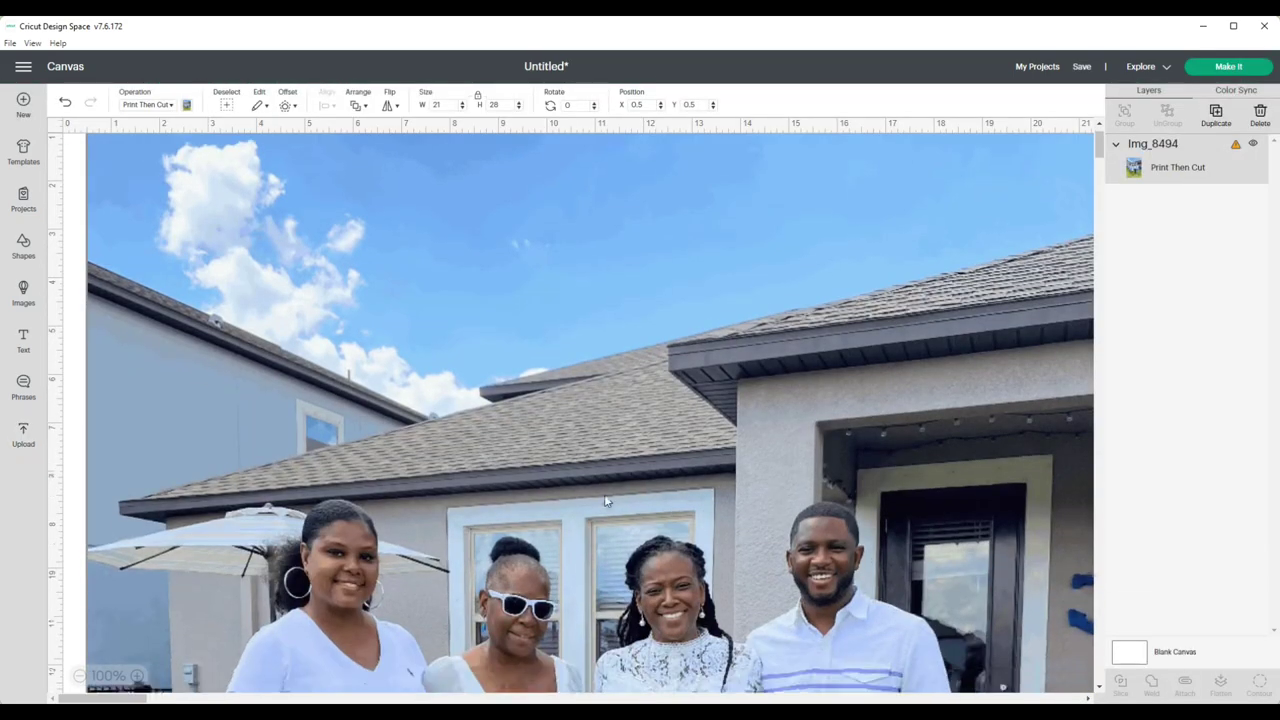
scroll(491, 374, "down", 1)
- Resize the photo to 10 in wide with proportions kept and move it to about X 10.5, Y 5.6 in
left_click(447, 104)
type("10")
key("Return")
left_click_drag(421, 274, 907, 519)
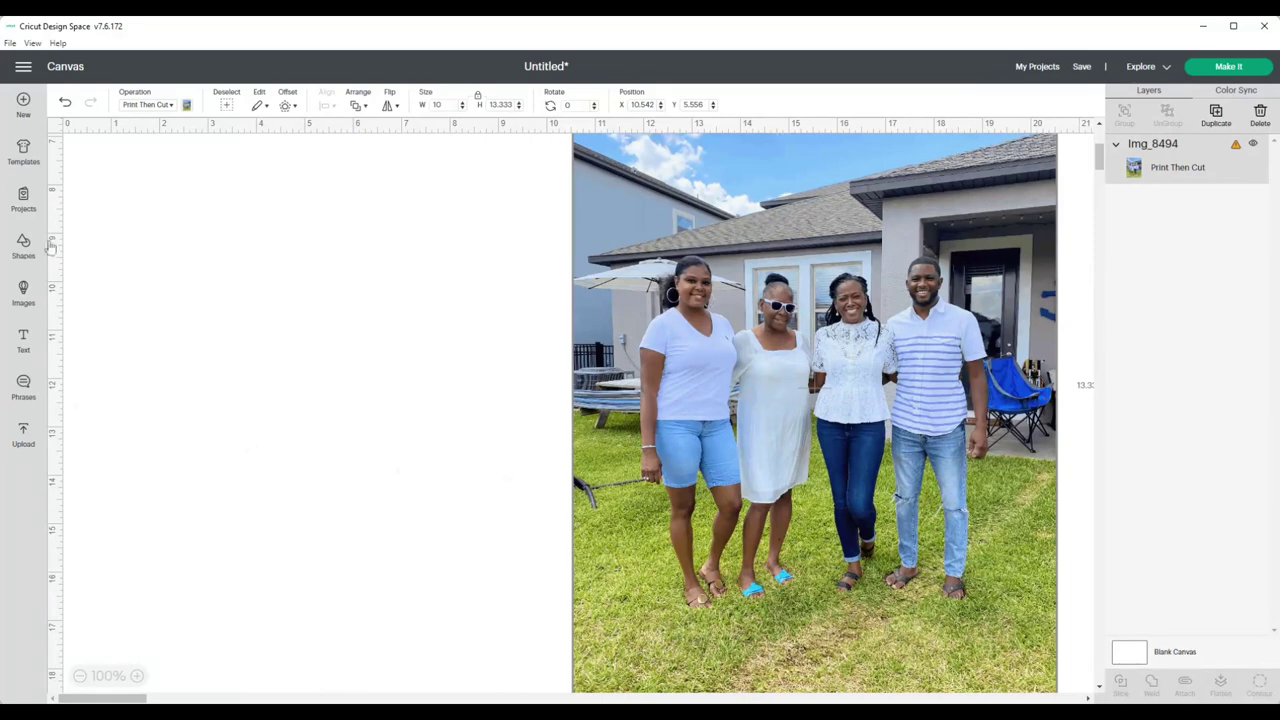
- Add the text "MOM" to the canvas and set its font to Impact
left_click(22, 342)
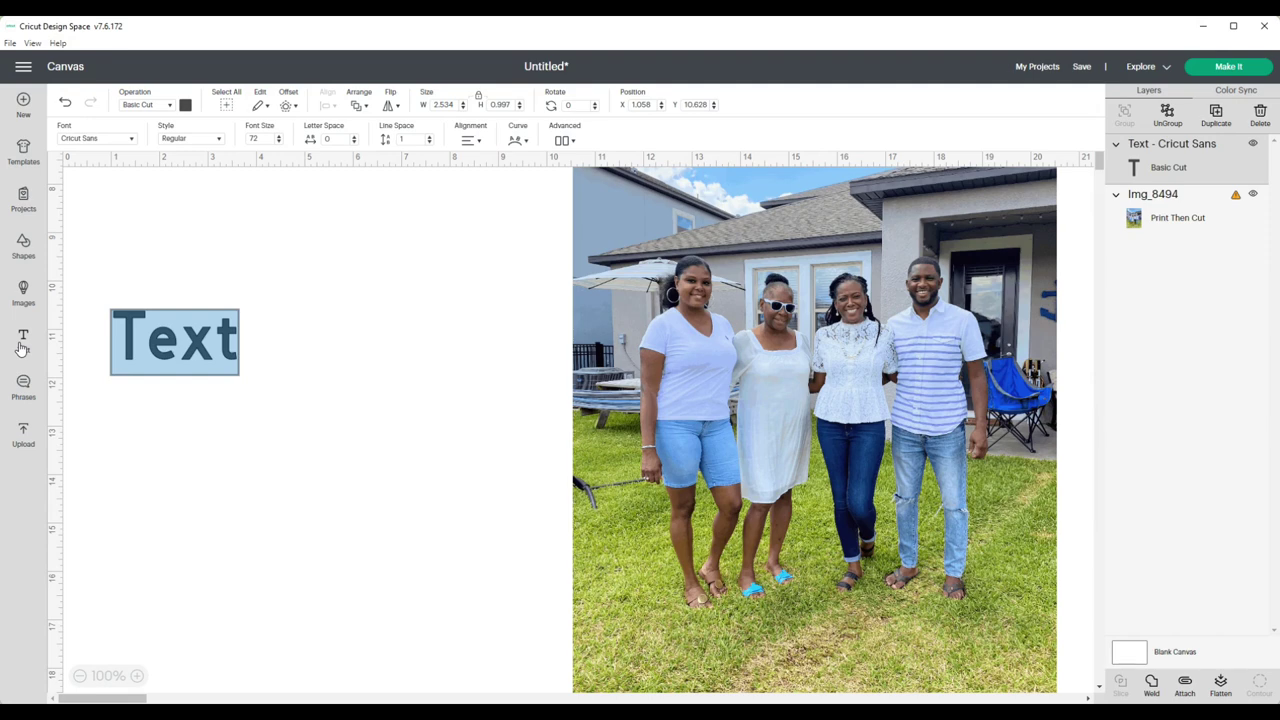
type("MOM")
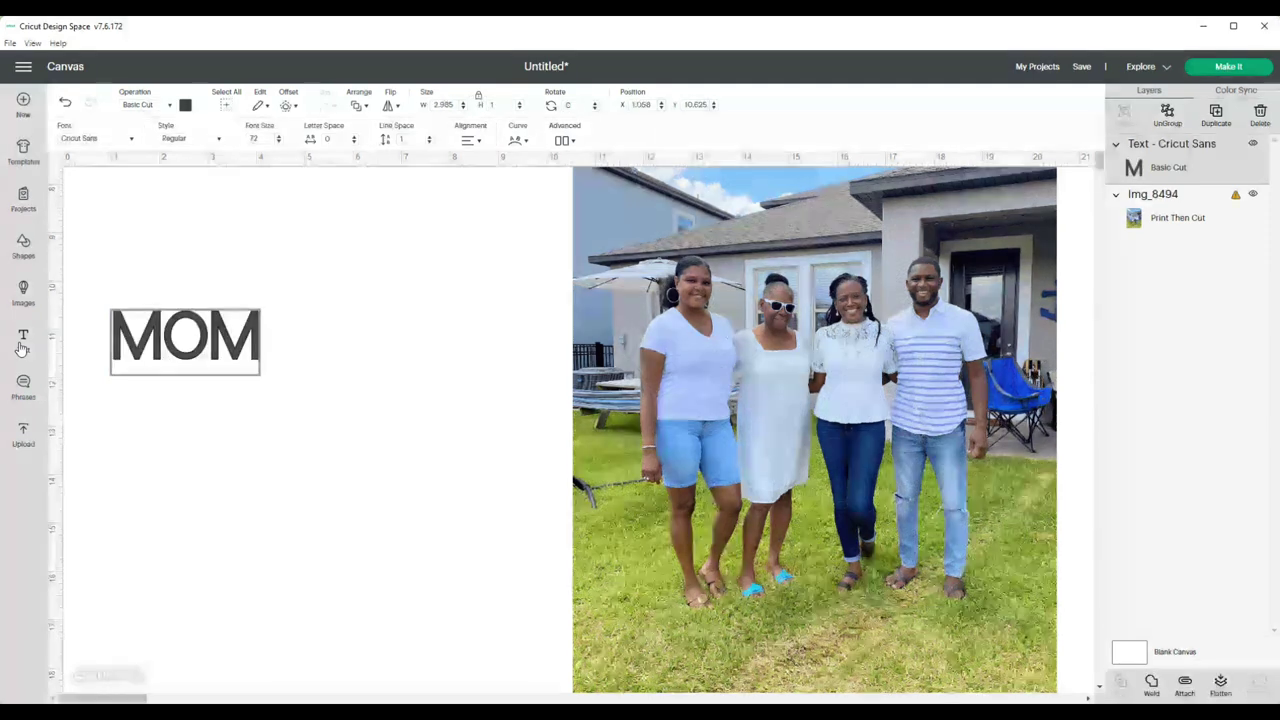
left_click(132, 138)
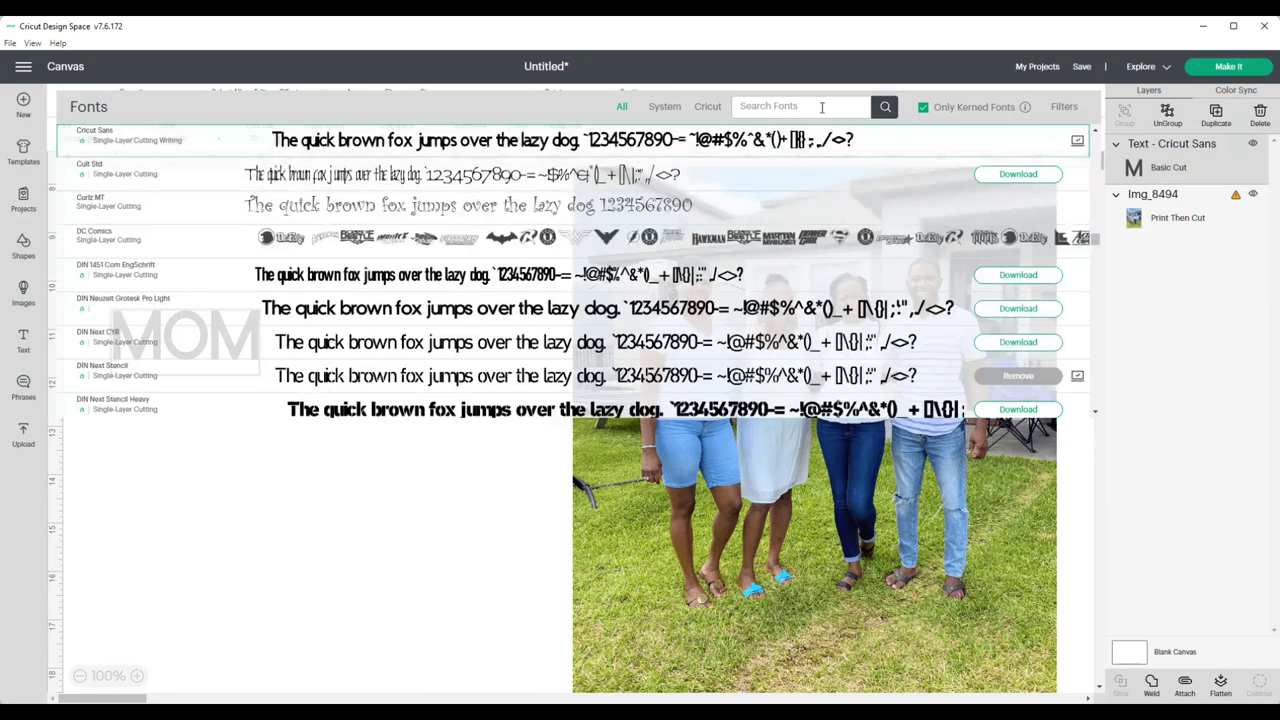
type("IMPACT")
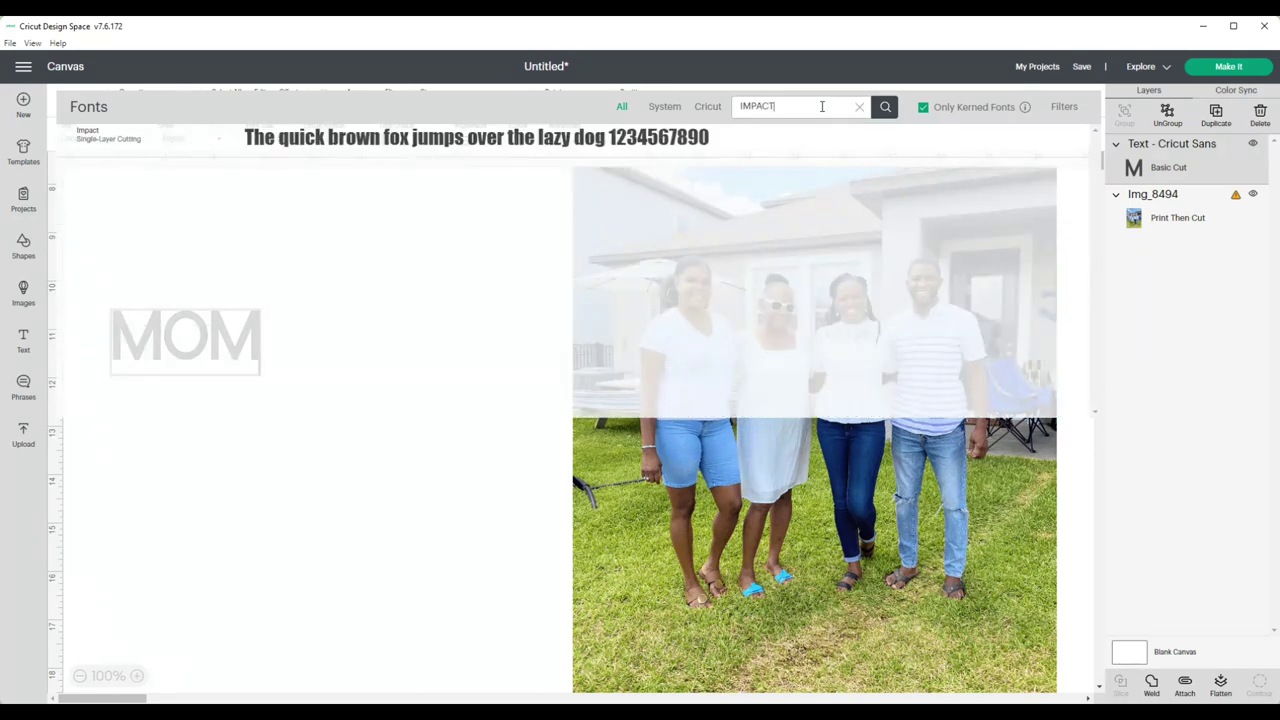
left_click(560, 140)
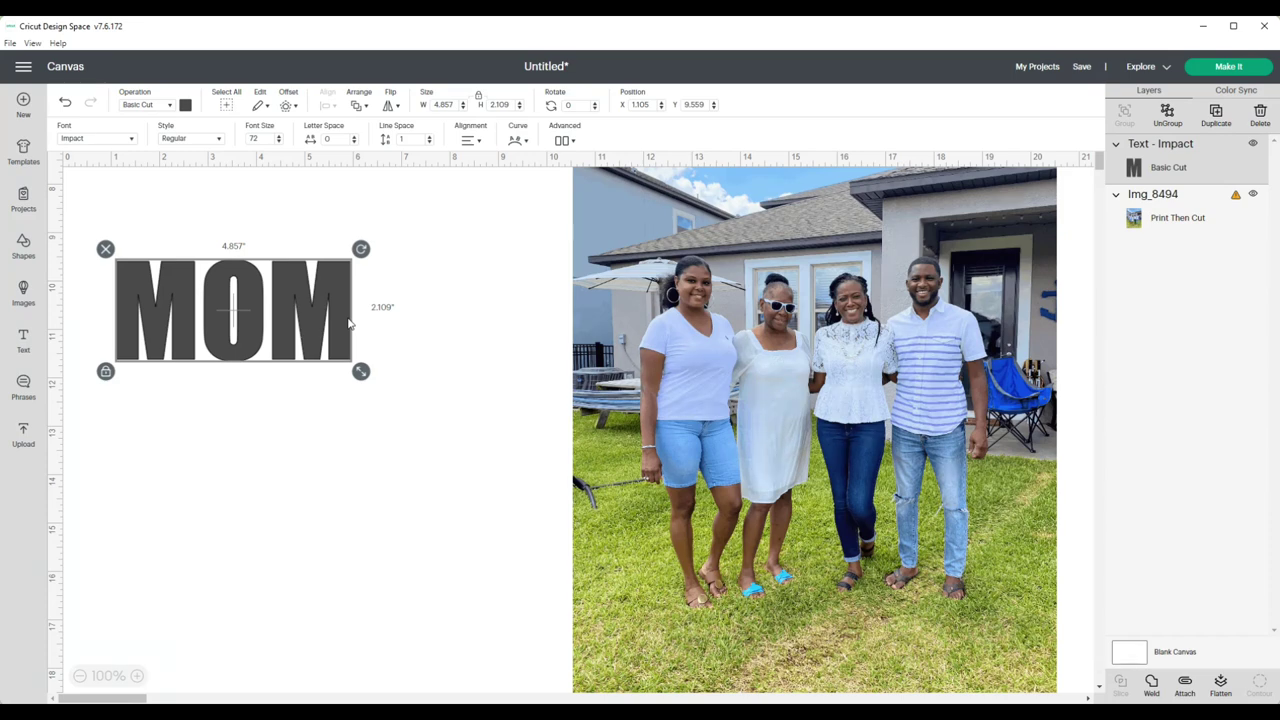
- Place the MOM text over the people in the photo and enlarge it to about 8.8 by 3.8 in
left_click_drag(330, 325, 870, 322)
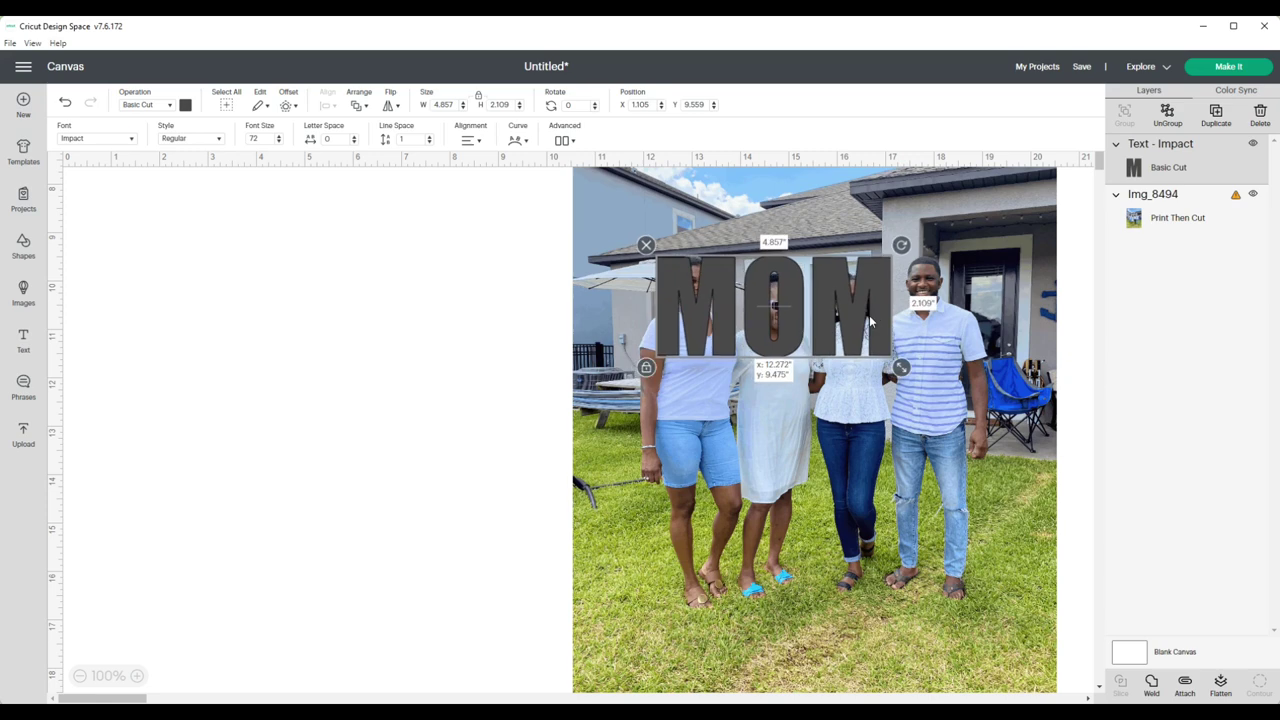
left_click_drag(901, 367, 1018, 428)
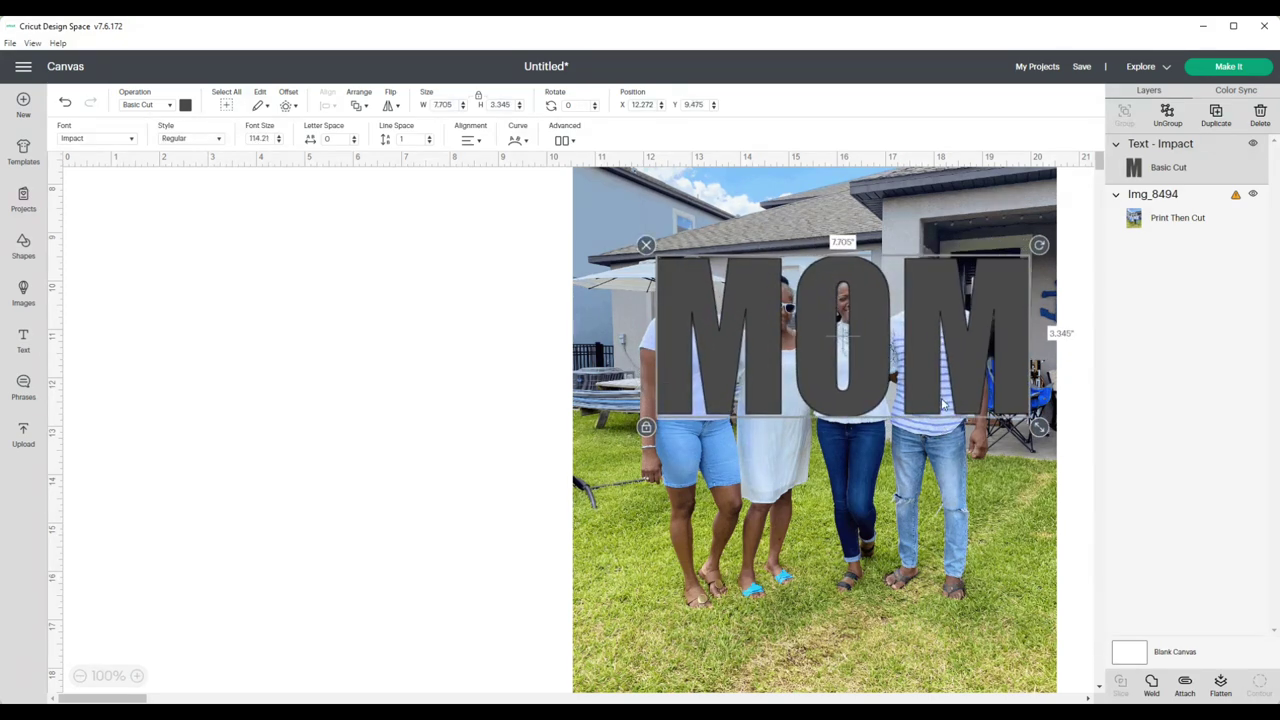
left_click_drag(923, 402, 917, 400)
mouse_move(1006, 432)
left_mouse_down()
mouse_move(1041, 450)
mouse_move(991, 414)
left_mouse_up()
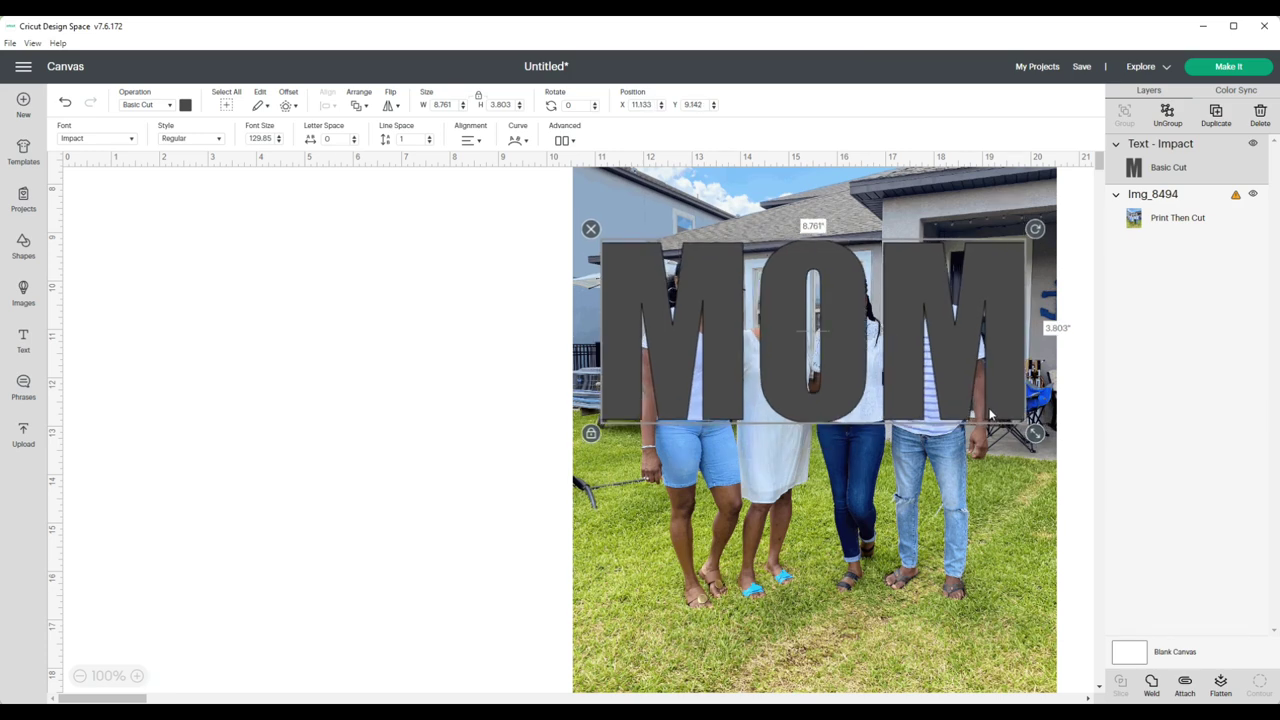
- Slice the photo with the MOM text and delete the leftover photo with the letters cut out
left_click_drag(509, 246, 1218, 545)
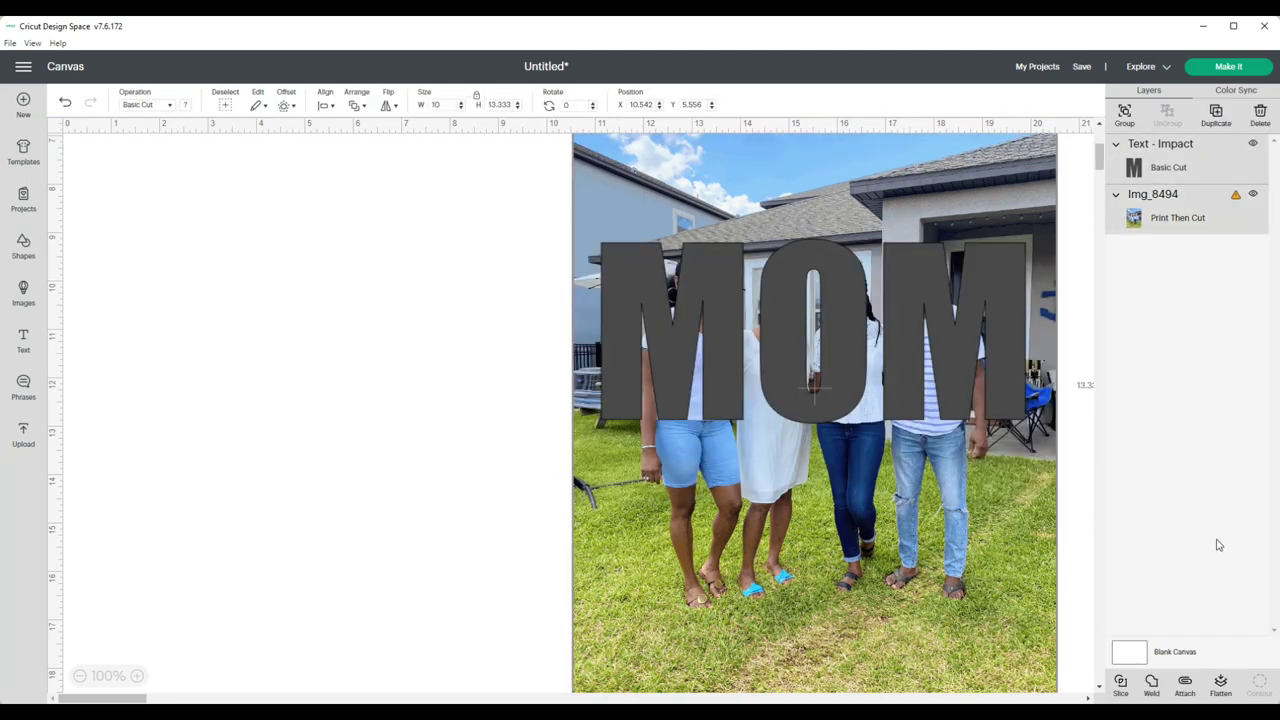
left_click(1120, 685)
left_click_drag(975, 518, 511, 667)
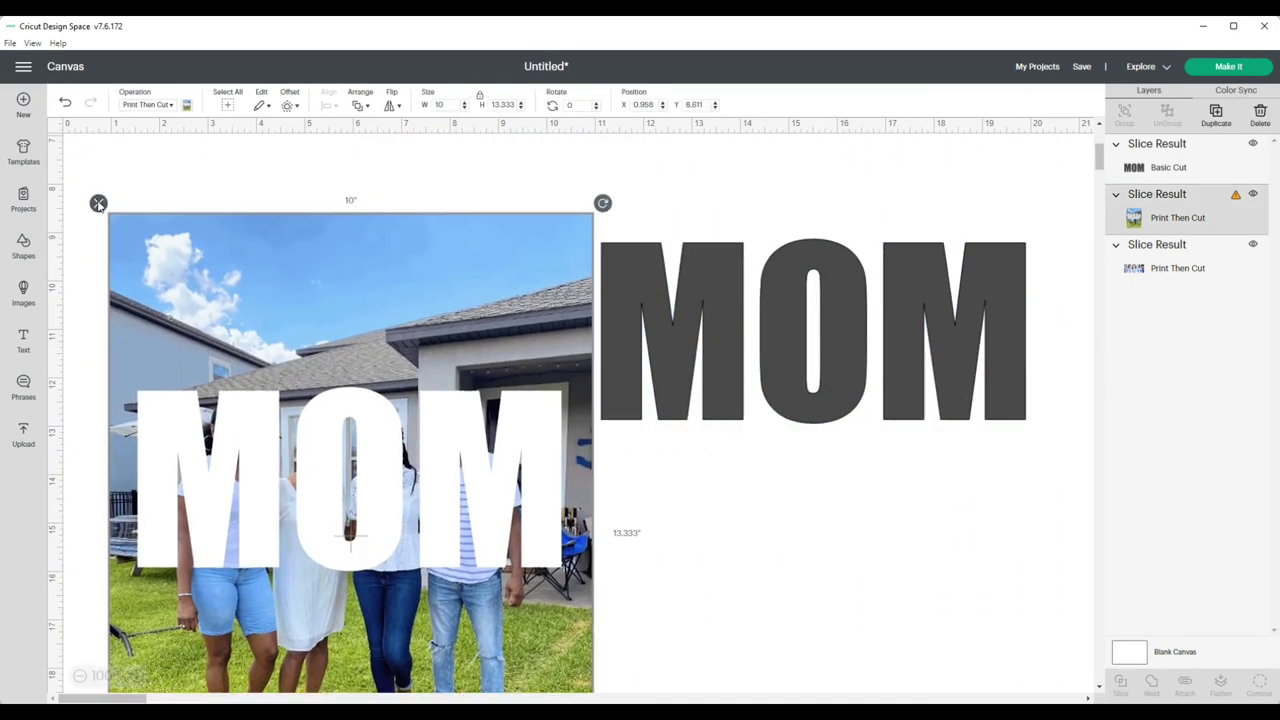
left_click(98, 203)
- Delete the leftover dark MOM letters and move the photo-filled letters toward the middle of the canvas
left_click_drag(717, 267, 326, 375)
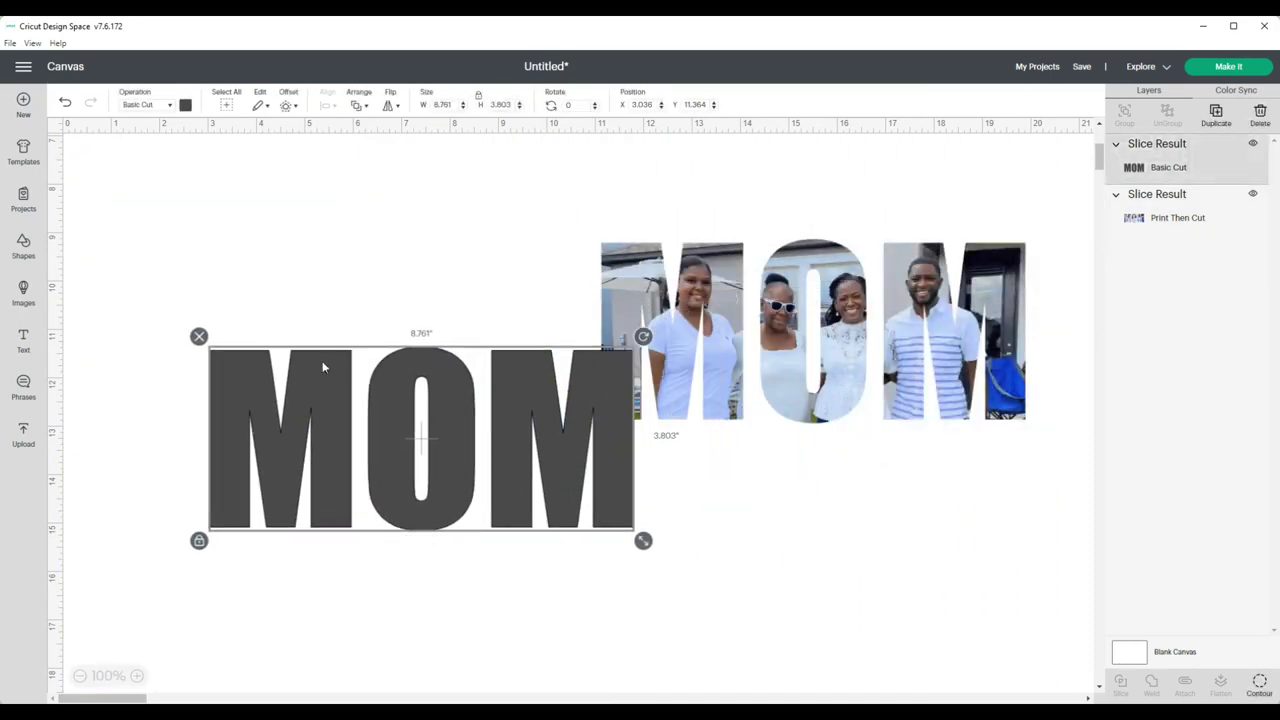
left_click(199, 336)
left_click(713, 340)
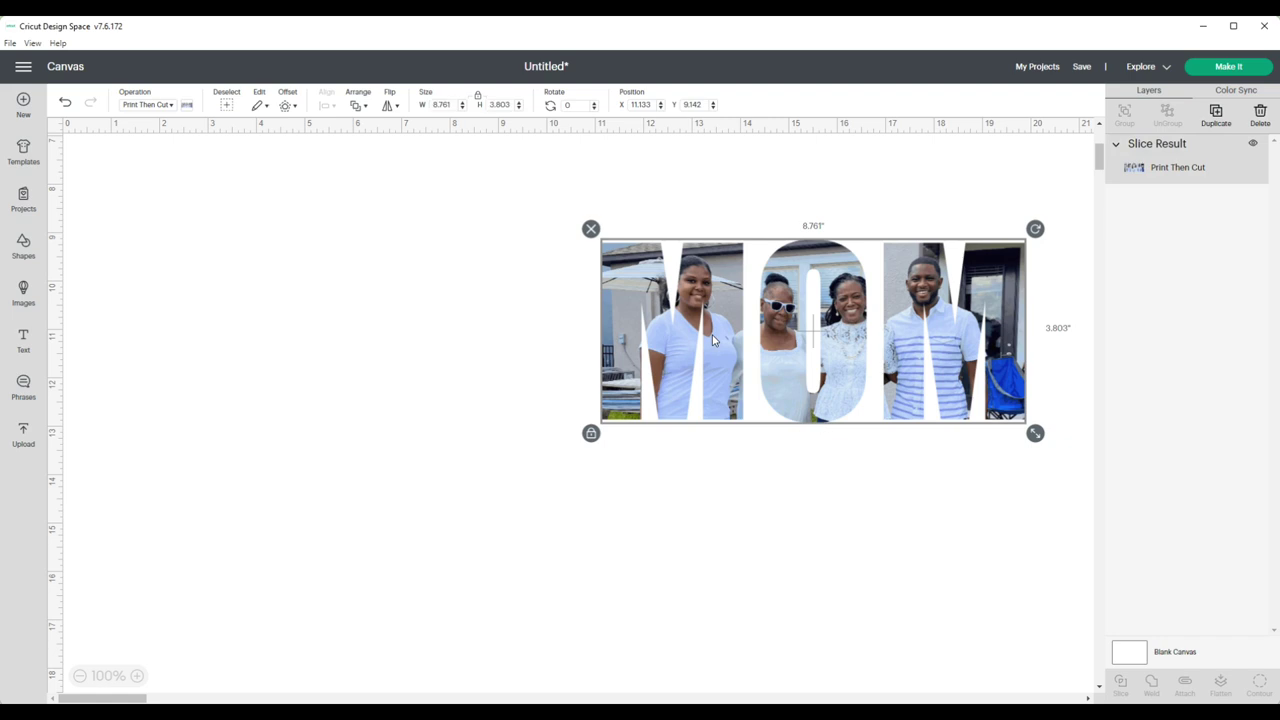
left_click_drag(713, 340, 456, 356)
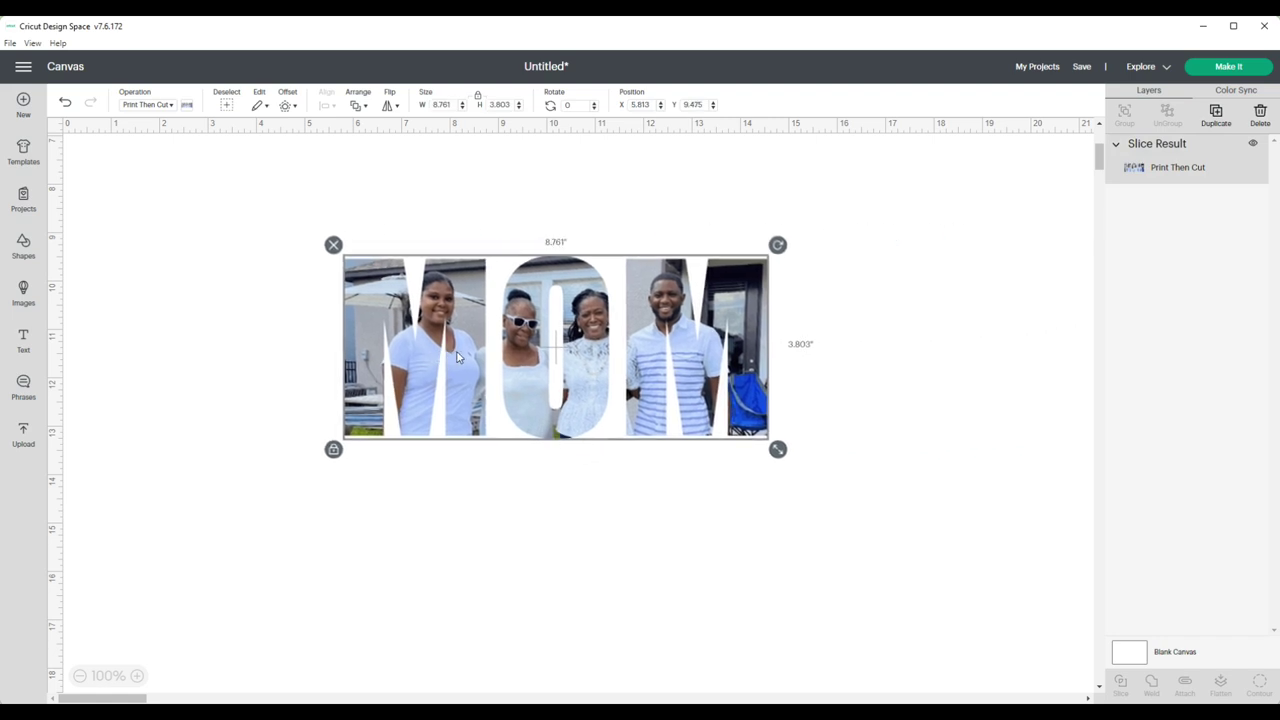
- Try a 0.150 in rounded-corner offset around the photo-filled letters, and undo it
left_click(294, 107)
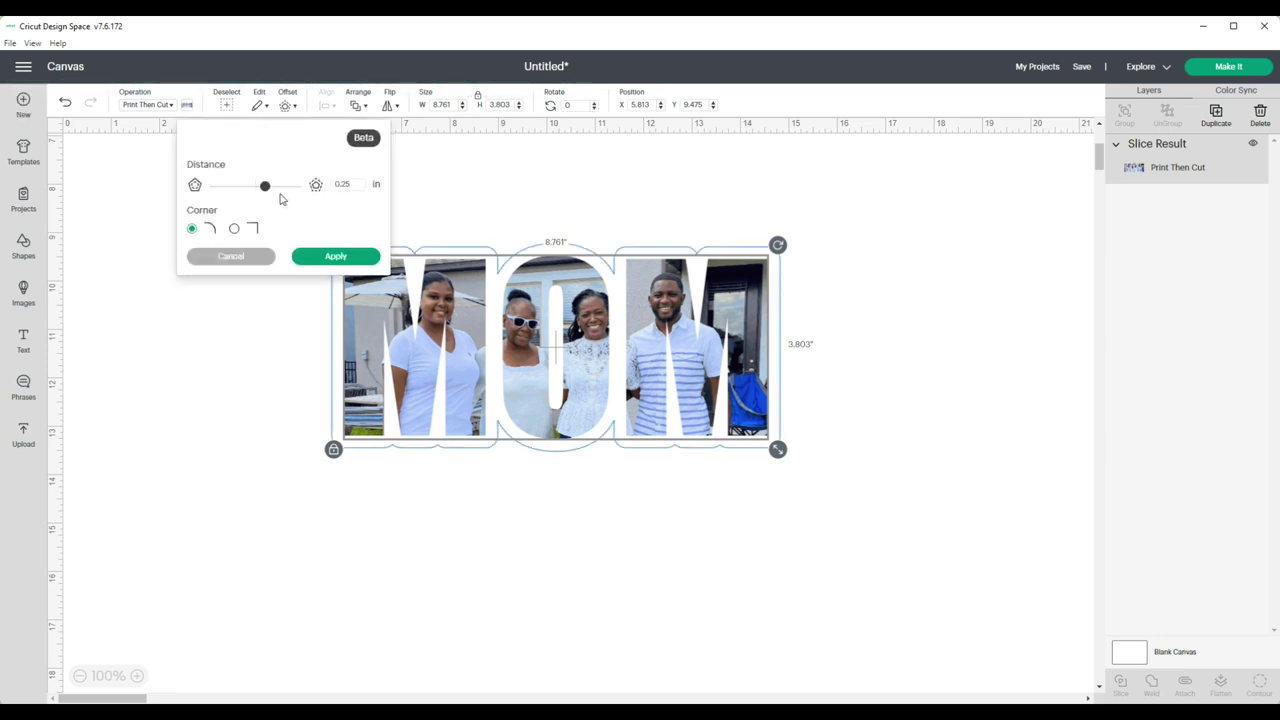
left_click_drag(266, 192, 261, 192)
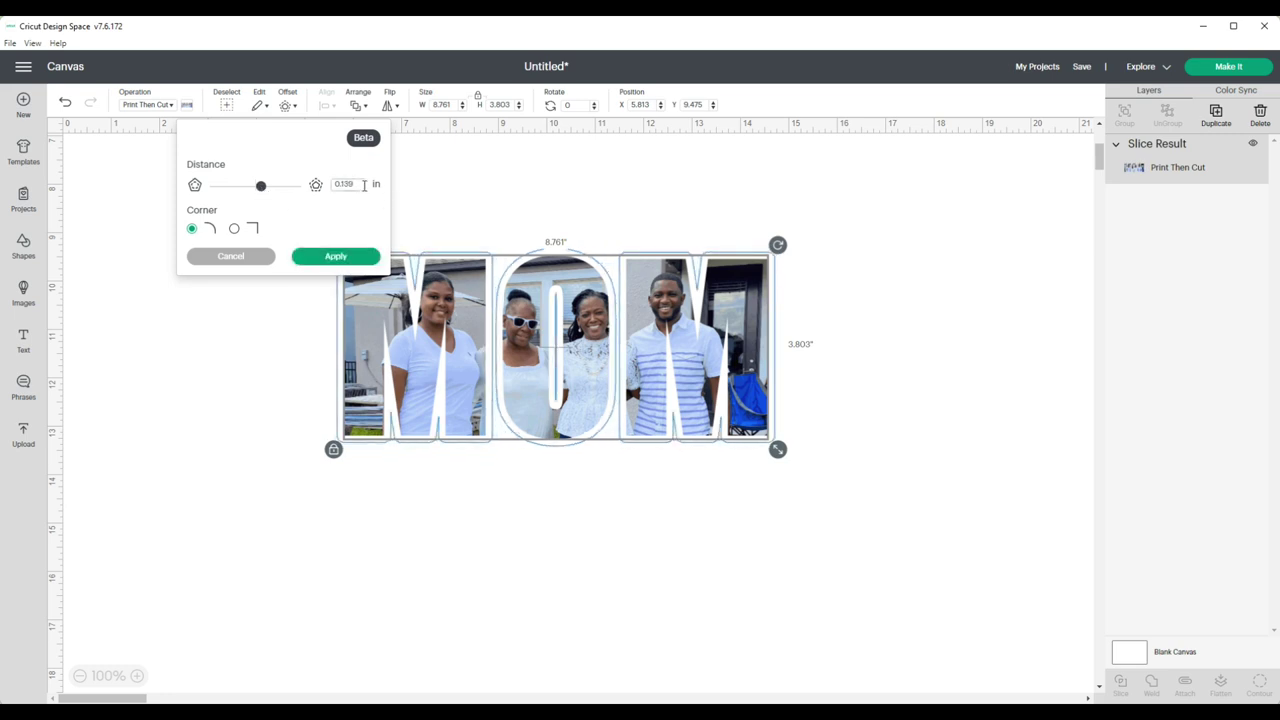
key("BackSpace")
type("0")
key("Return")
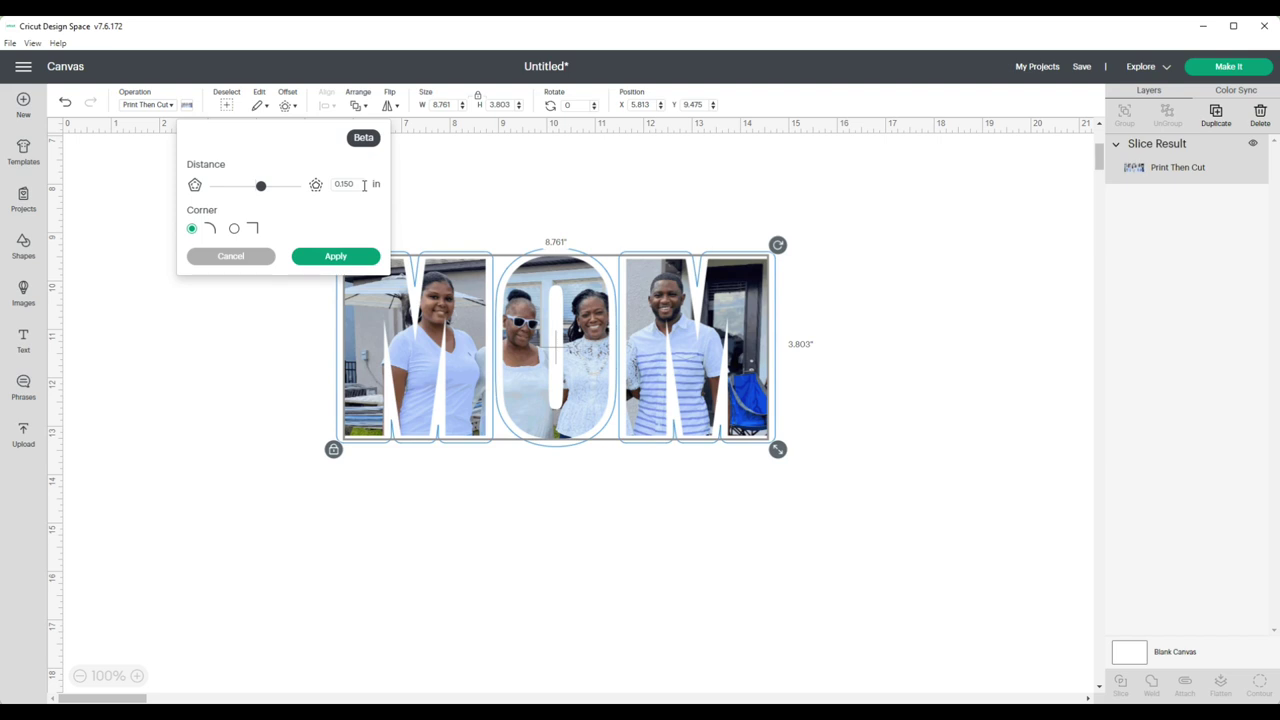
left_click(333, 256)
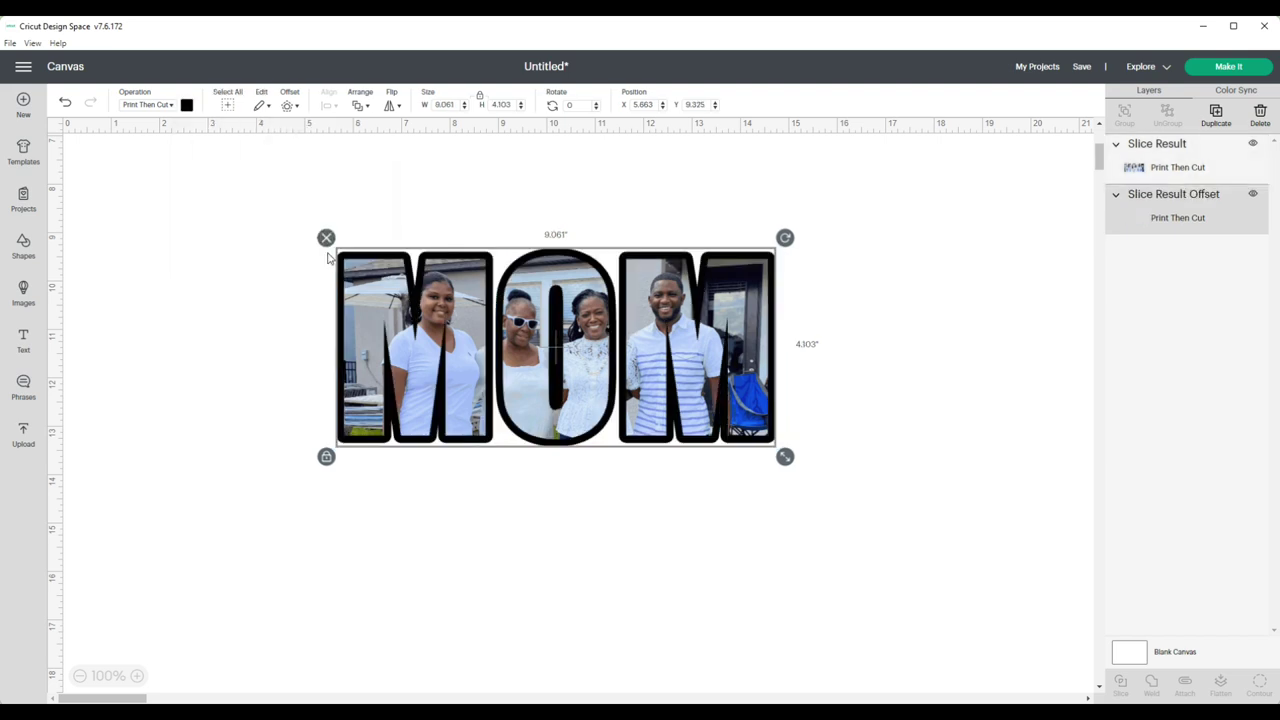
left_click(65, 102)
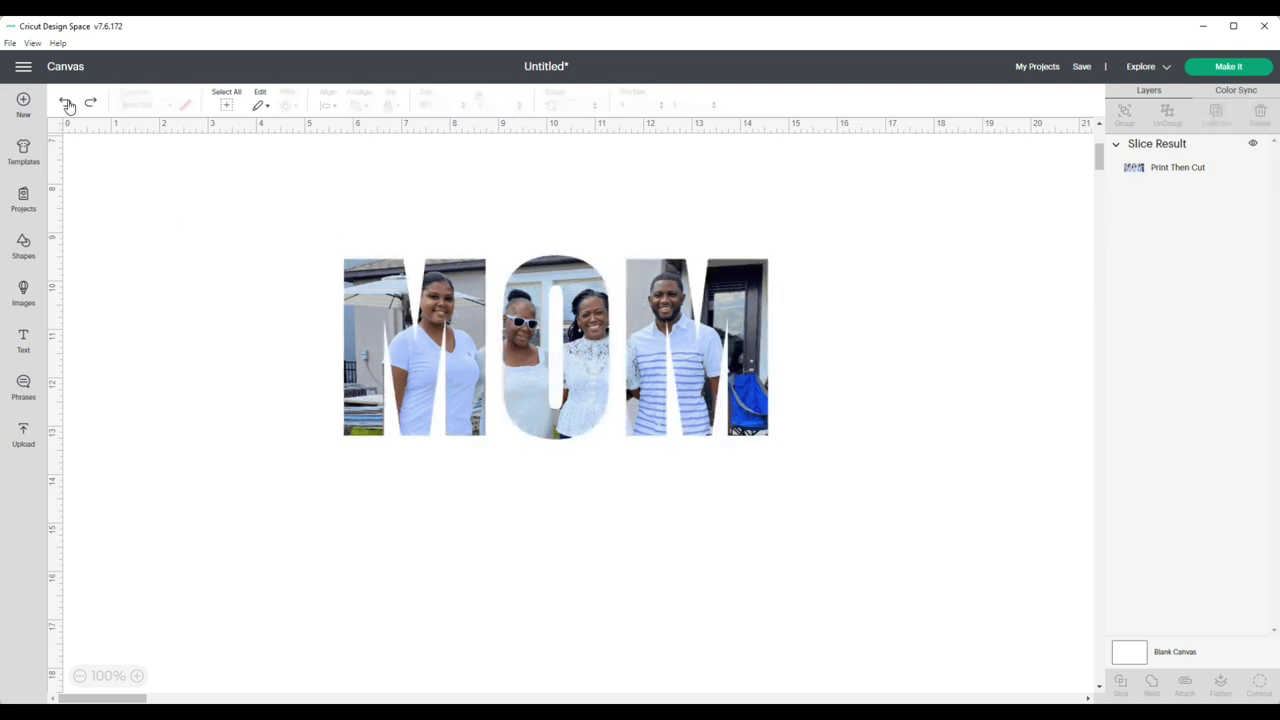
left_click(65, 102)
- Apply a 0.075 in offset with rounded corners around the photo-filled MOM letters
left_click(286, 105)
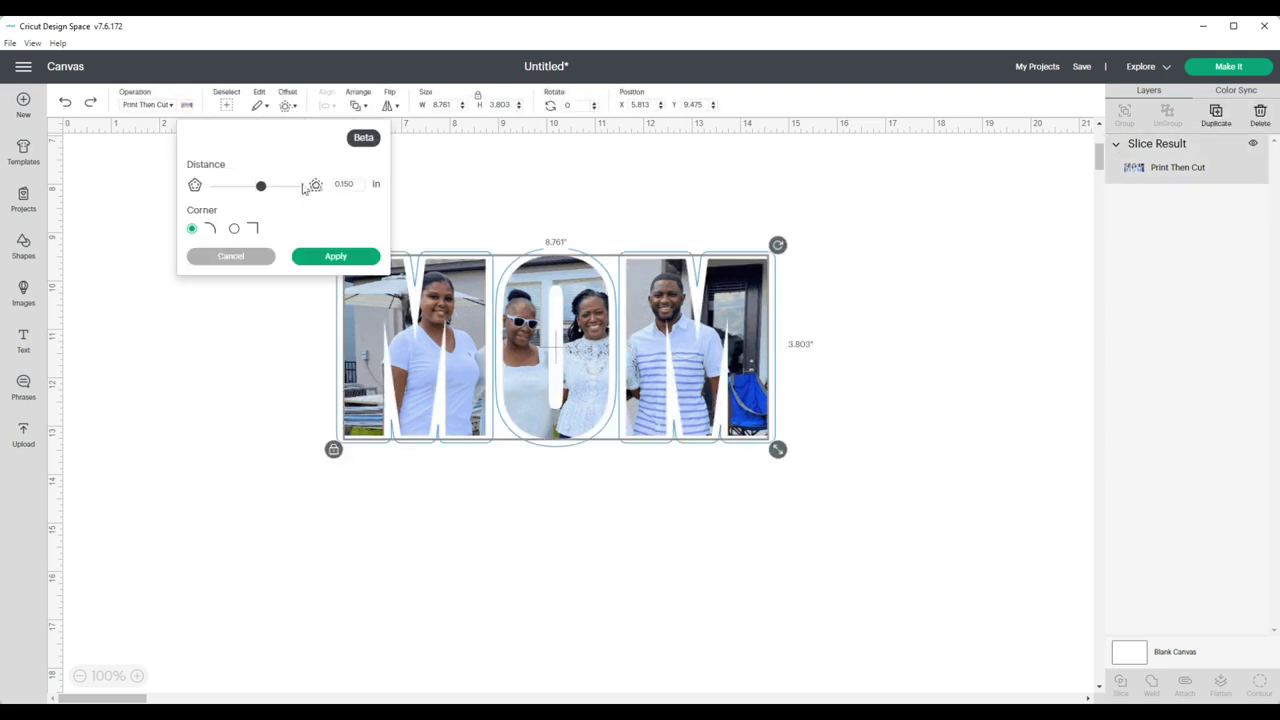
left_click(355, 186)
type("0.075")
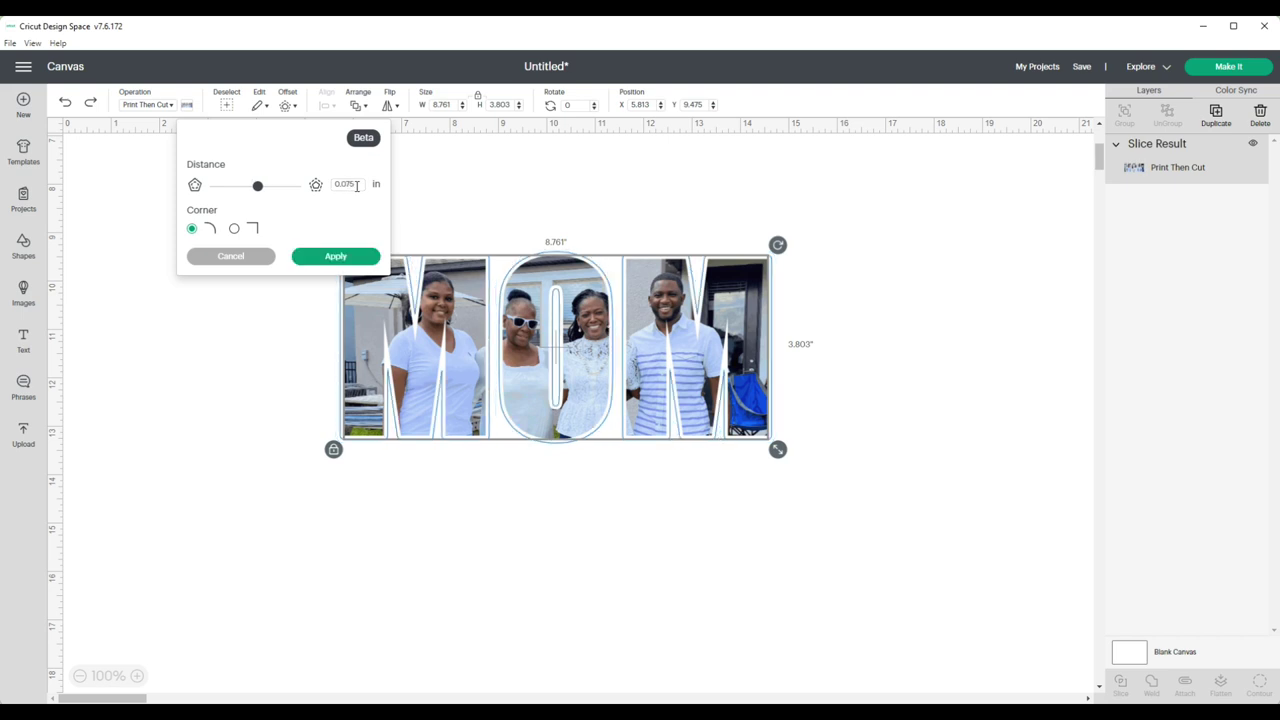
left_click(355, 258)
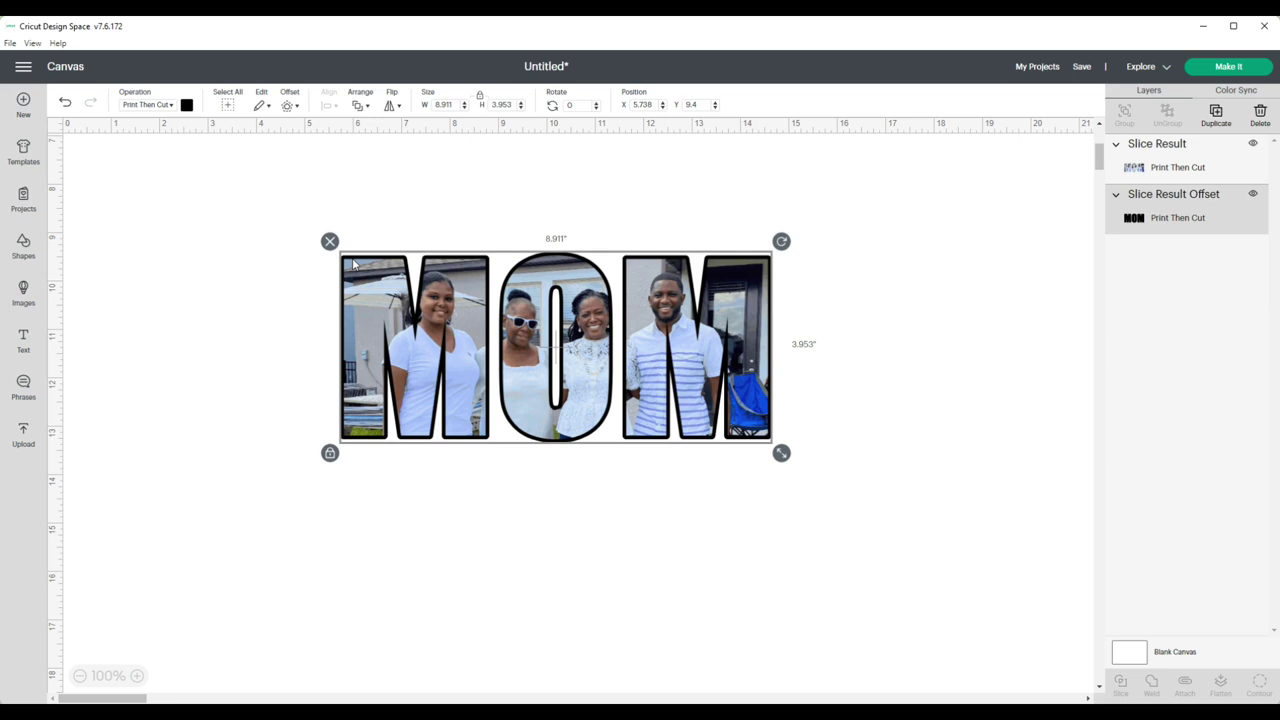
- Recolor the offset outline around the MOM letters dark blue
left_click(186, 104)
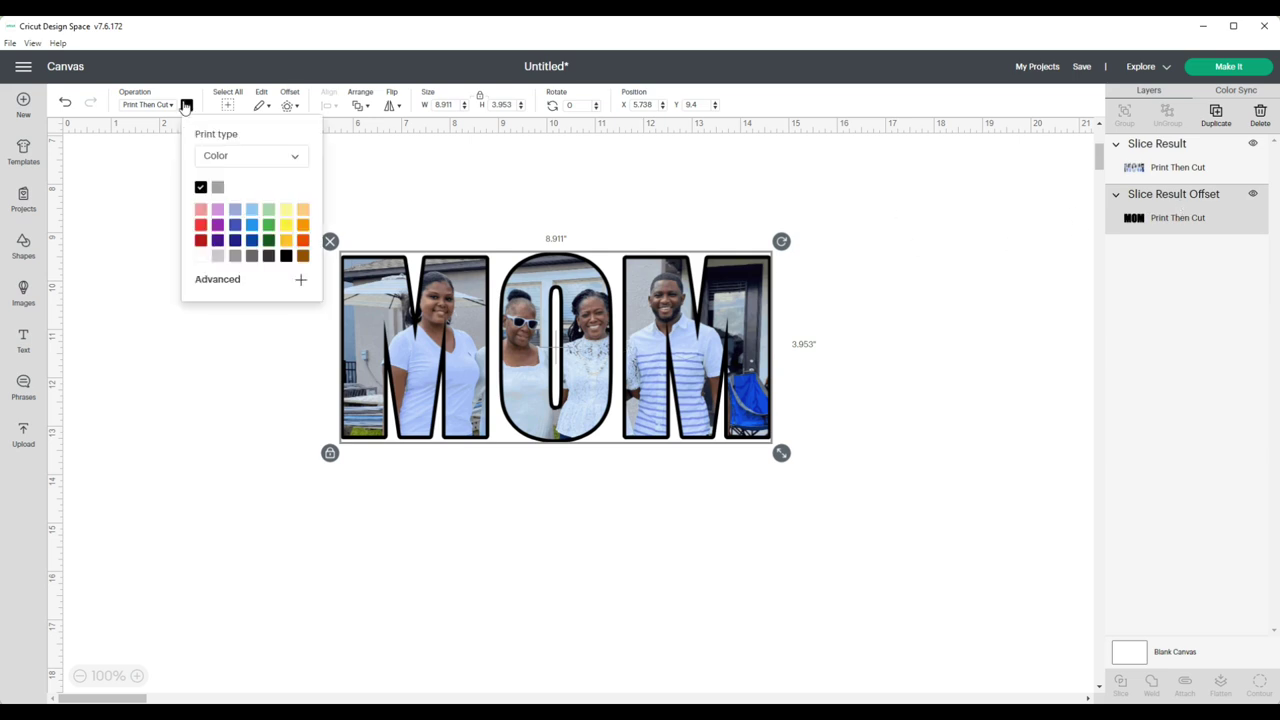
left_click(252, 228)
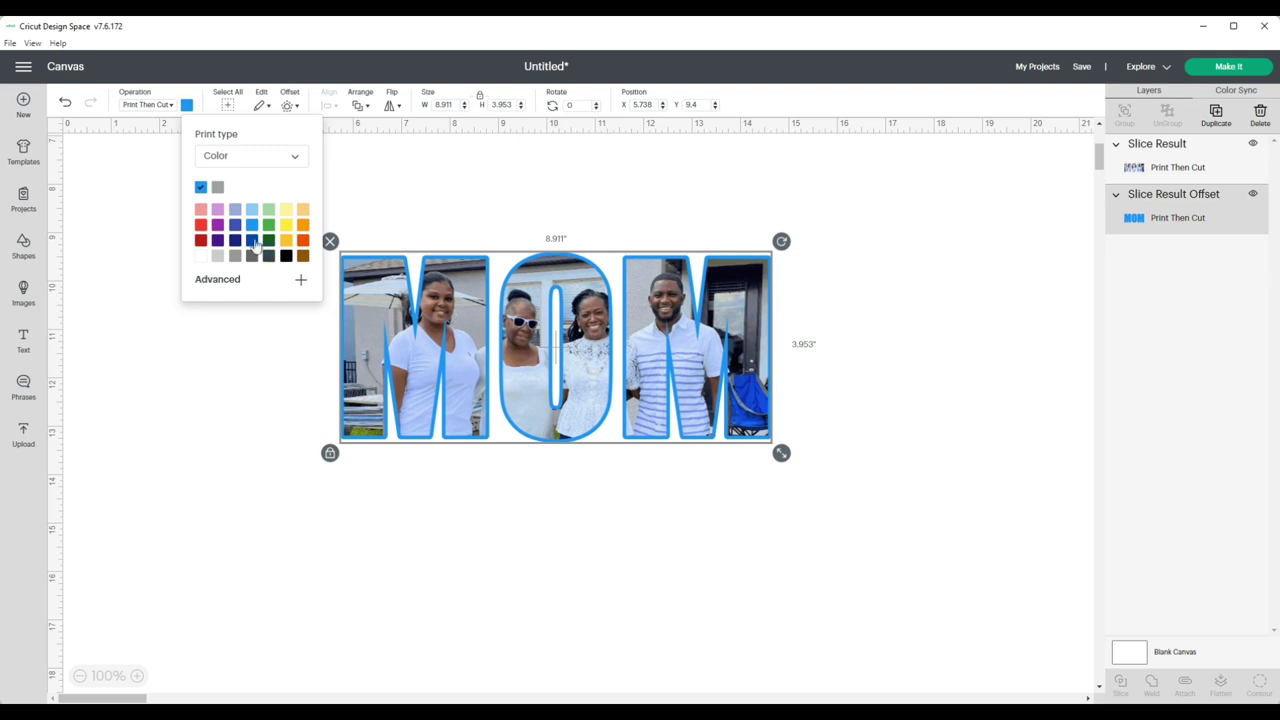
left_click(256, 243)
left_click(355, 228)
- Flatten the photo-filled letters and their blue outline into one printable layer and shift it slightly left and down
left_click_drag(318, 242, 800, 455)
left_click(1220, 683)
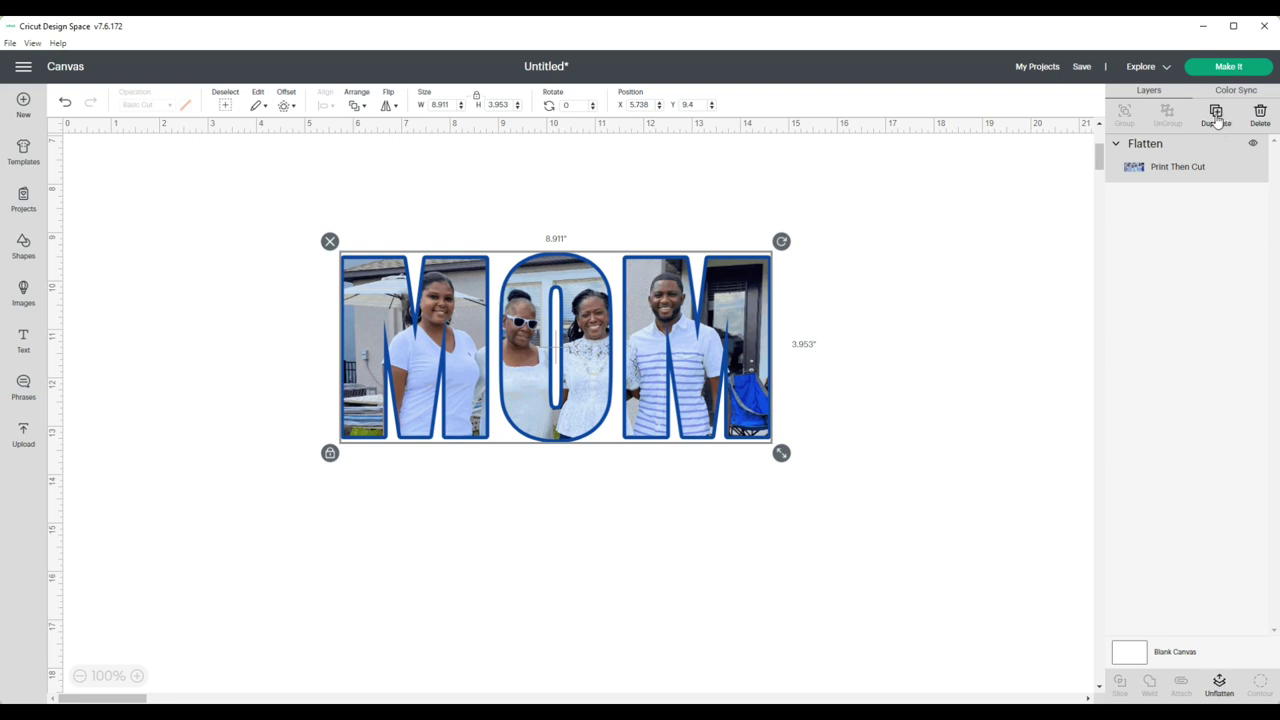
left_click_drag(548, 315, 505, 326)
- Set the flattened design's width to 9.25 in, unlock its proportions, and set the height to 5 in
left_click(449, 105)
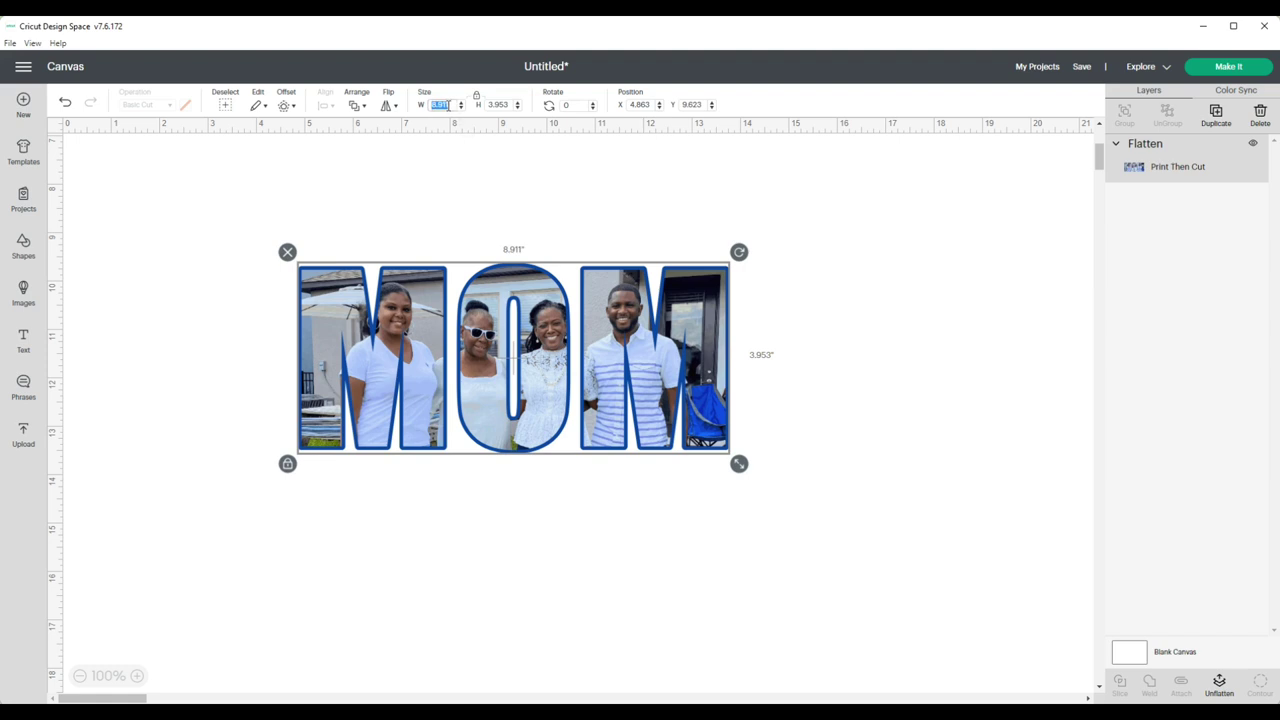
type("9.25")
key("Return")
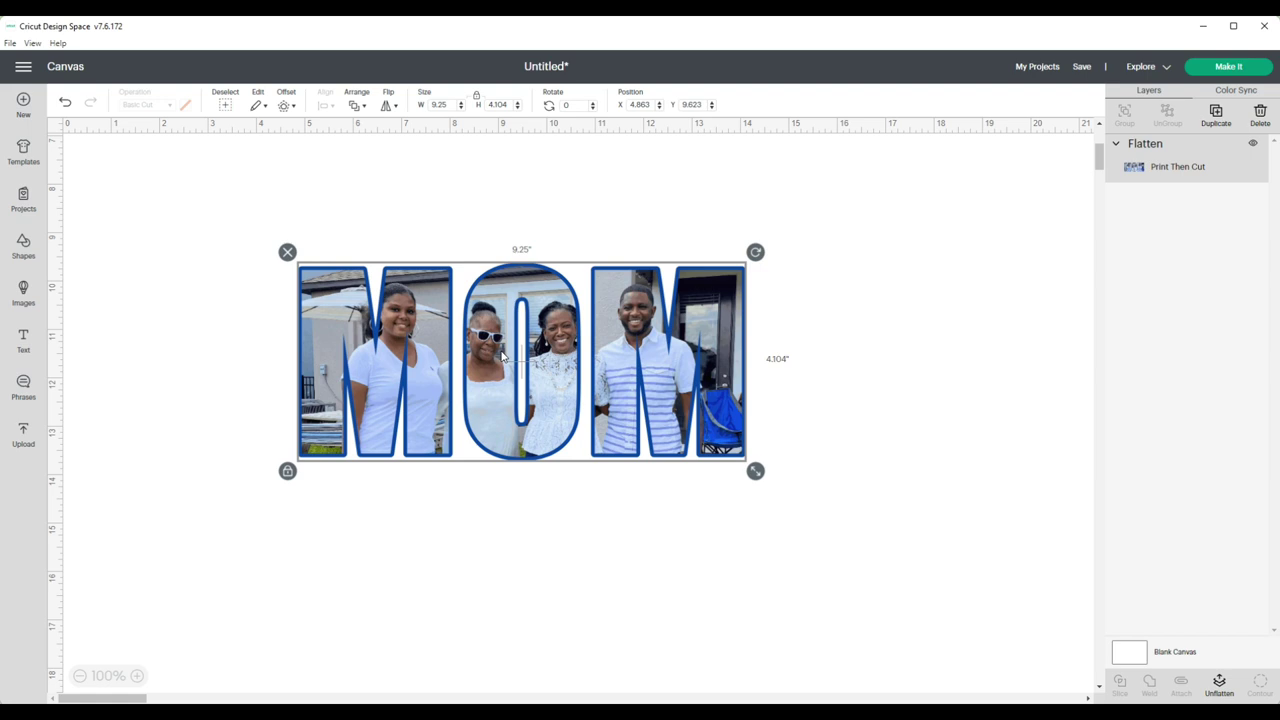
left_click(476, 95)
left_click_drag(758, 476, 759, 479)
left_click(497, 104)
type("5")
key("Return")
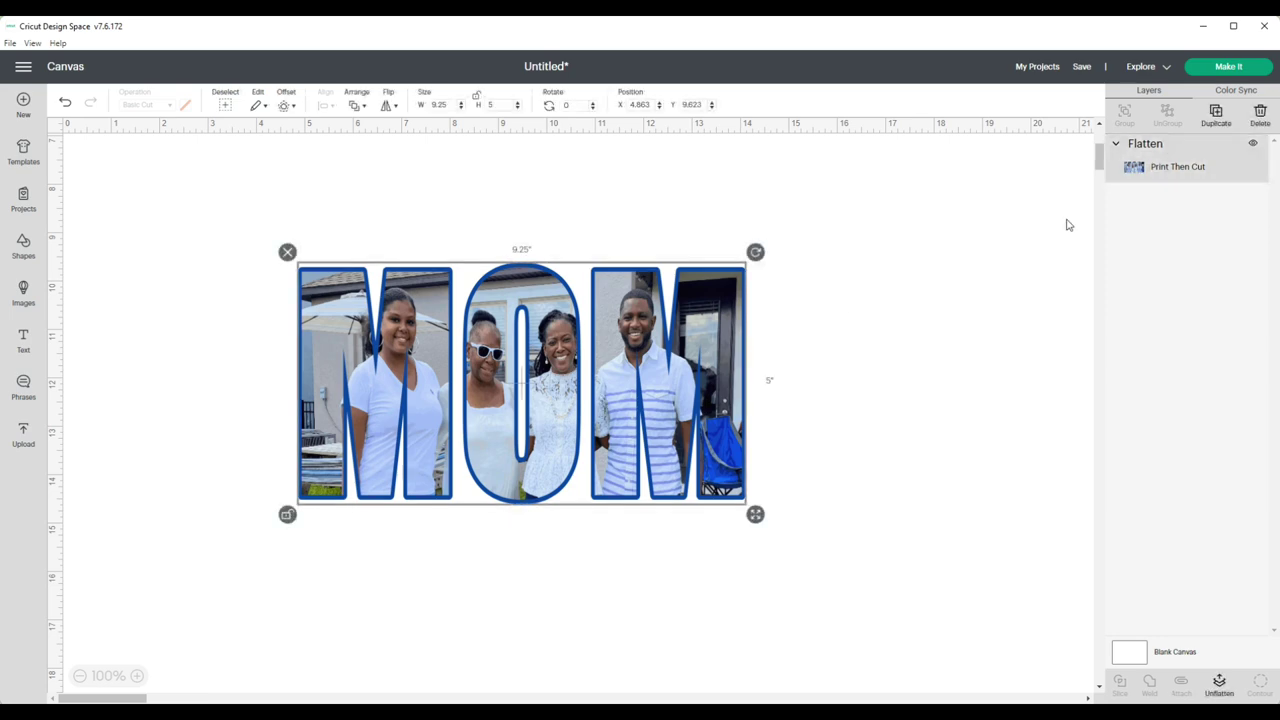
- Duplicate the flattened MOM design and arrange the two copies side by side on the canvas
left_click(1216, 112)
left_click_drag(509, 439, 462, 684)
left_click_drag(358, 450, 710, 308)
left_click_drag(606, 558, 421, 272)
left_click(714, 290)
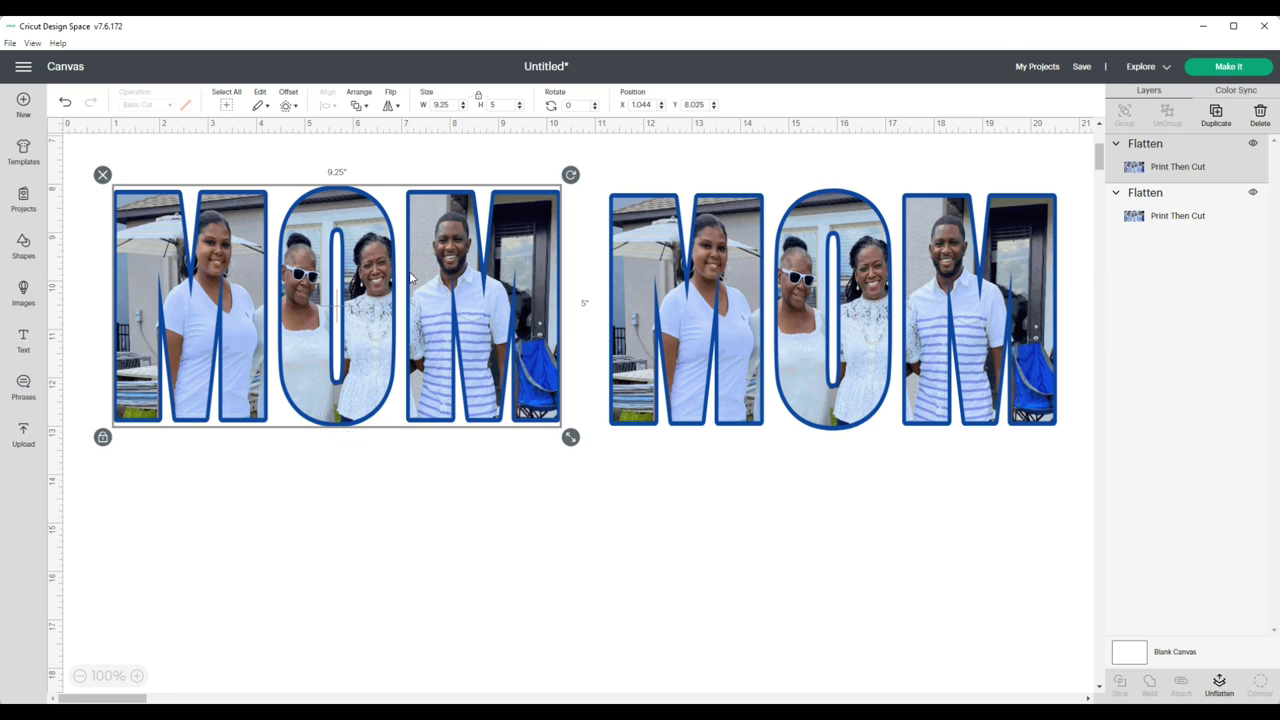
- Unflatten the left MOM copy and delete its photo-filled letters, keeping the solid blue offset
left_click(1219, 683)
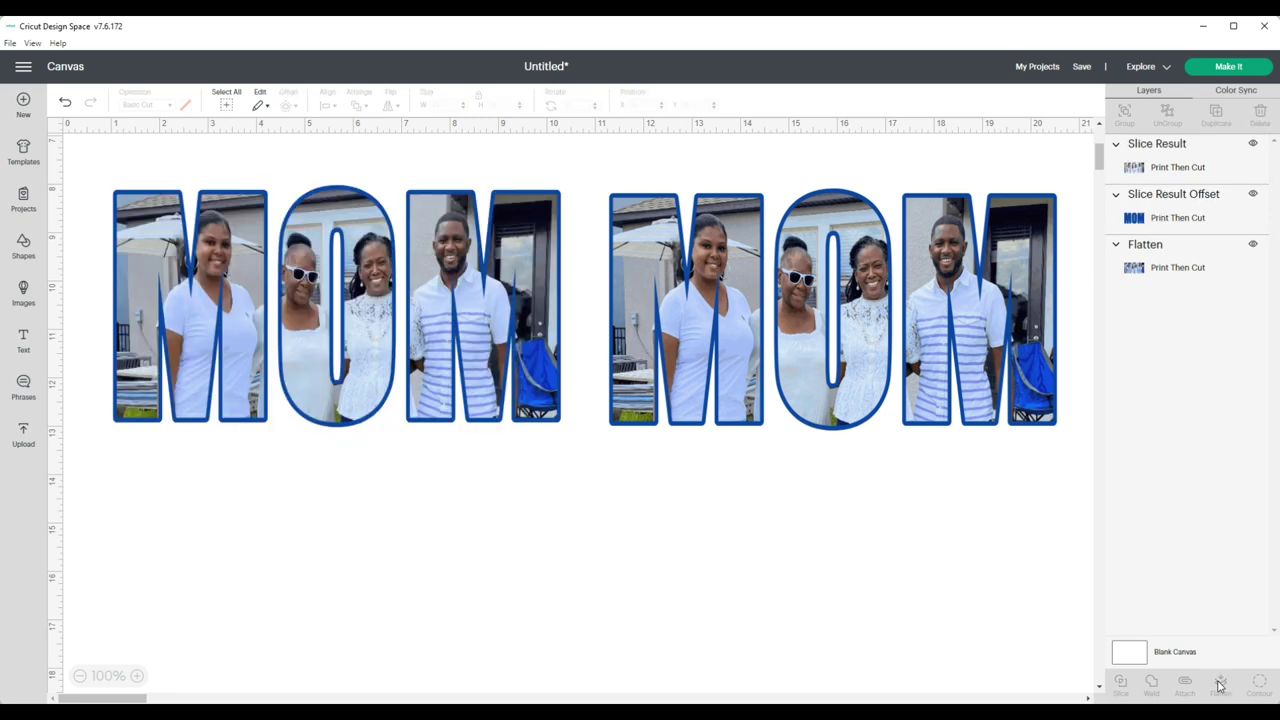
left_click_drag(158, 248, 146, 548)
left_click(90, 476)
- Change the solid blue MOM offset's operation from Print Then Cut to Basic Cut
left_click(185, 289)
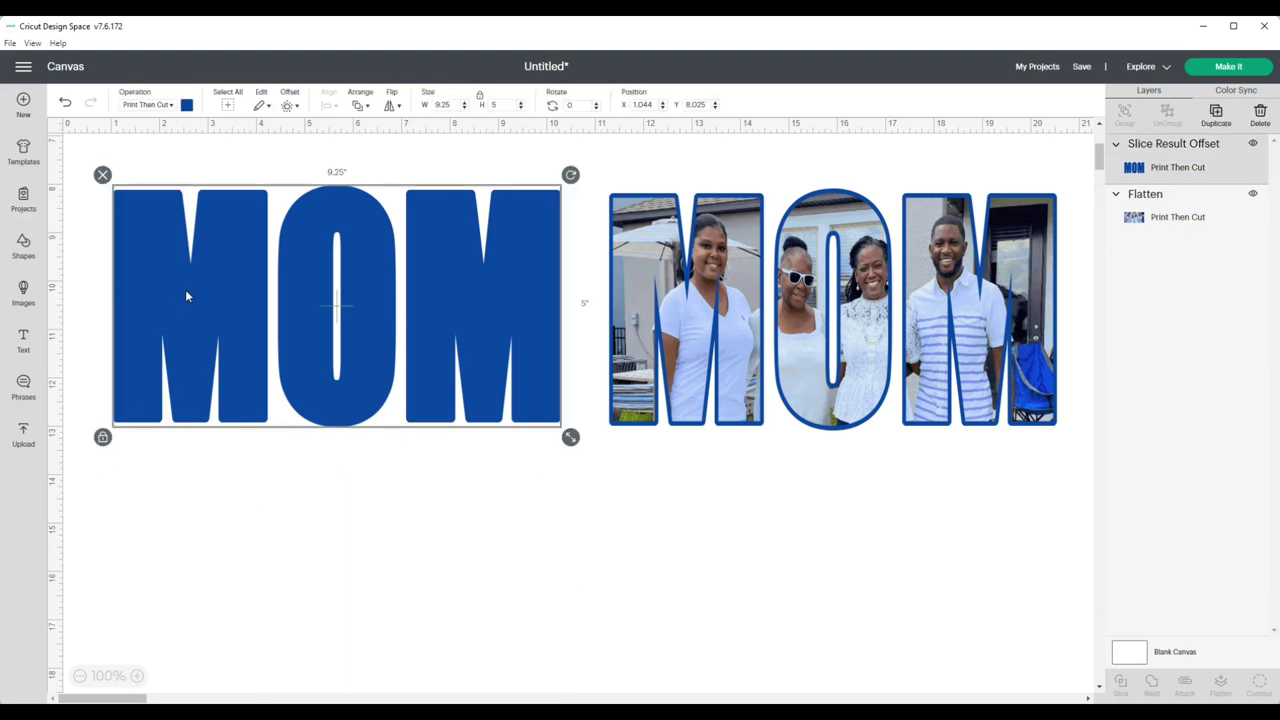
left_click(173, 105)
left_click(163, 142)
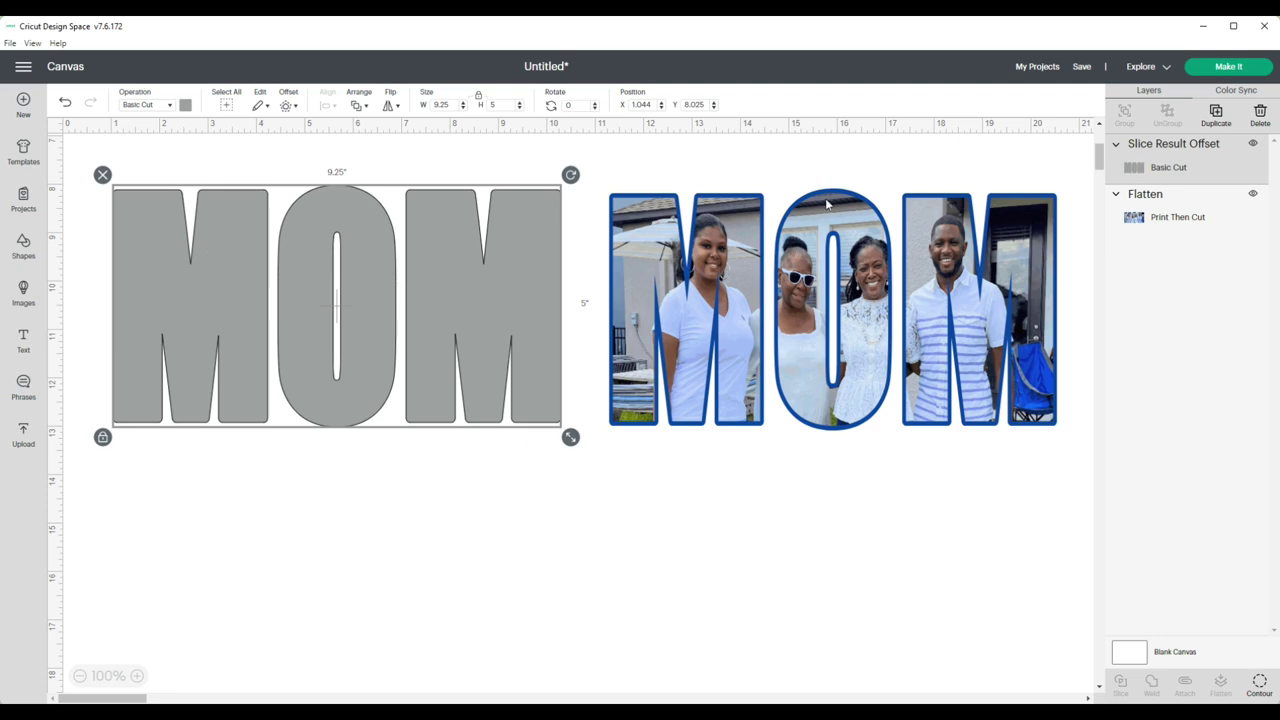
- Save the design as a project titled GLITTER SHIRT FOR MOM
left_click(1086, 67)
left_click(585, 161)
type("GLITTER SHIRT FOR MOM")
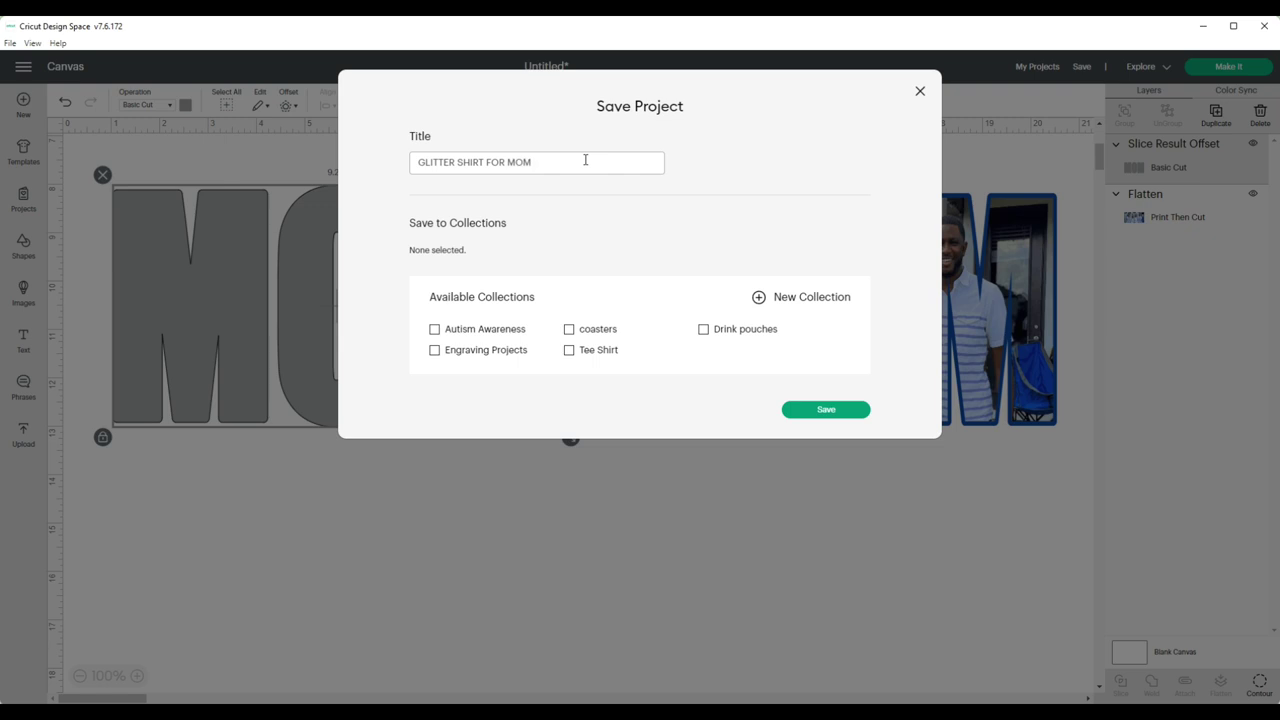
left_click(824, 412)
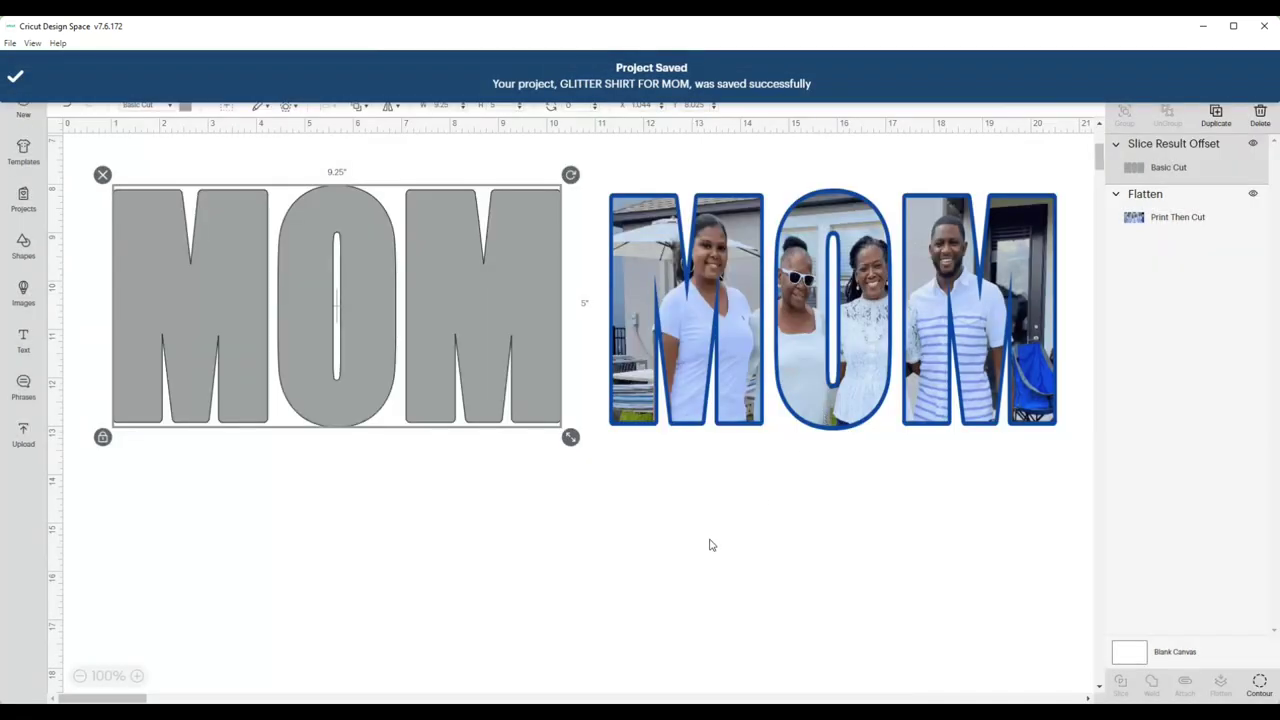
- Proceed to mat preparation for the project and turn on mirroring for the Print Then Cut mat
left_click(743, 336)
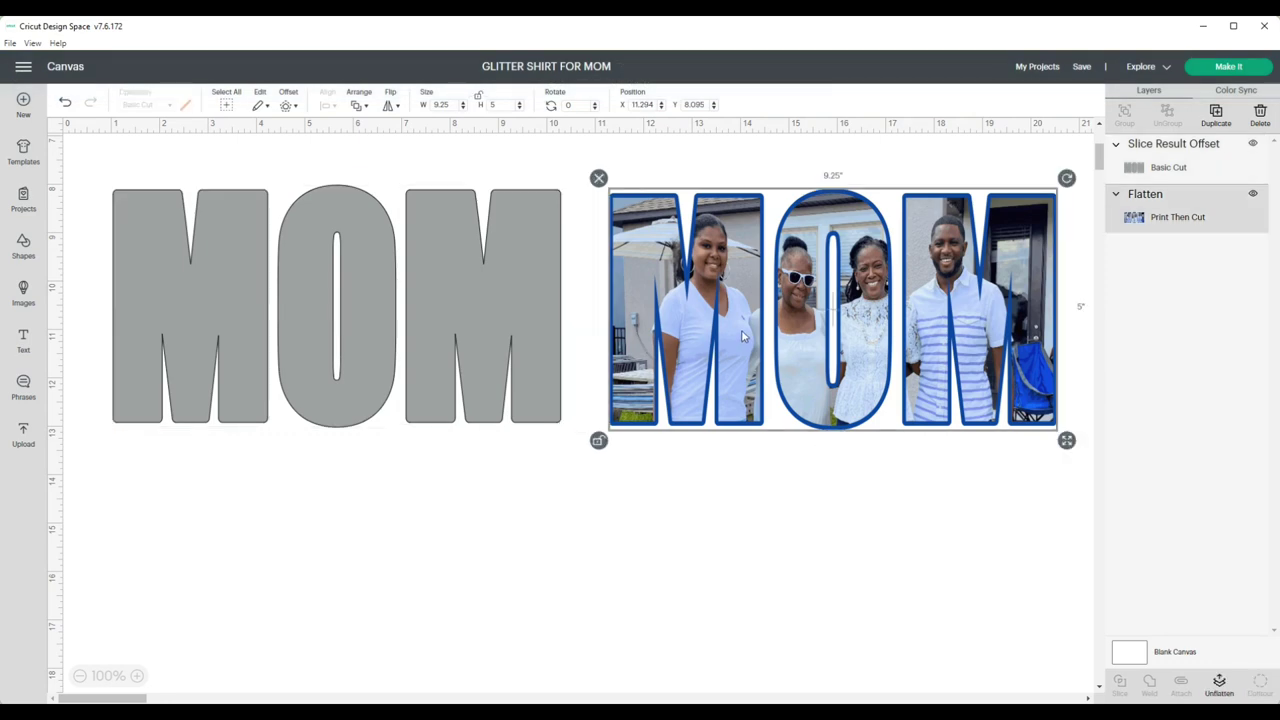
left_click(496, 313)
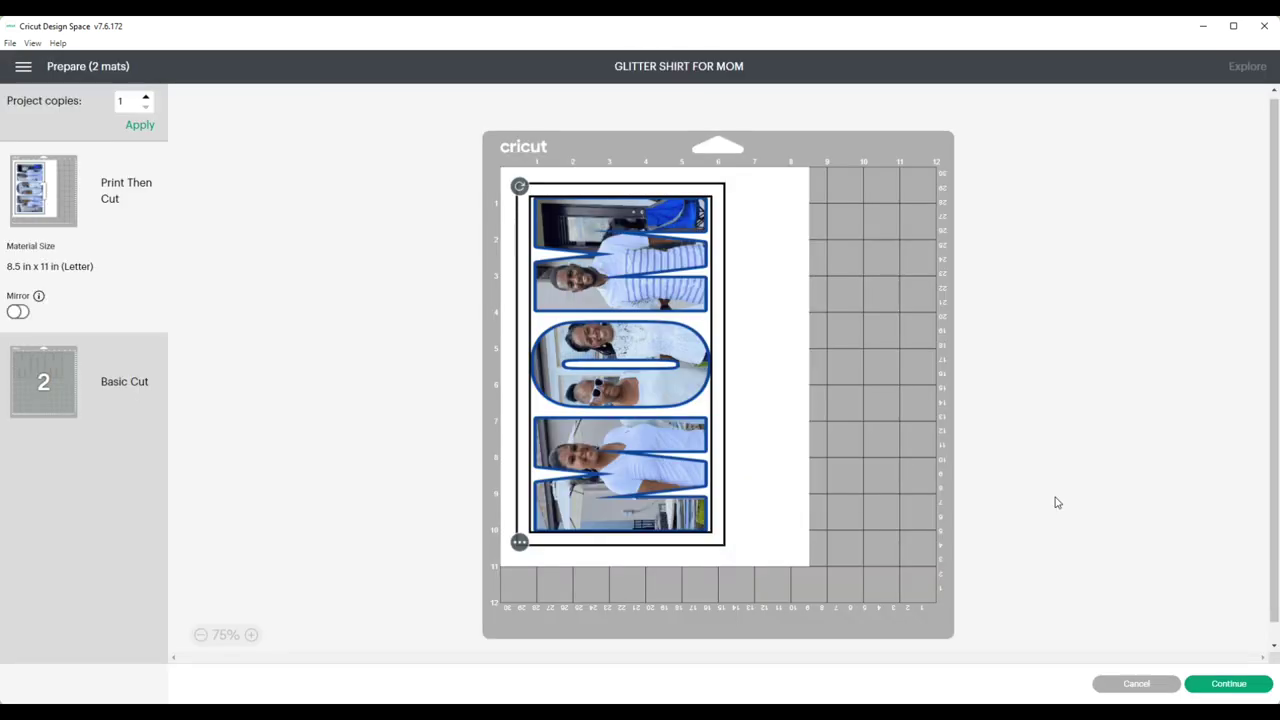
left_click(17, 313)
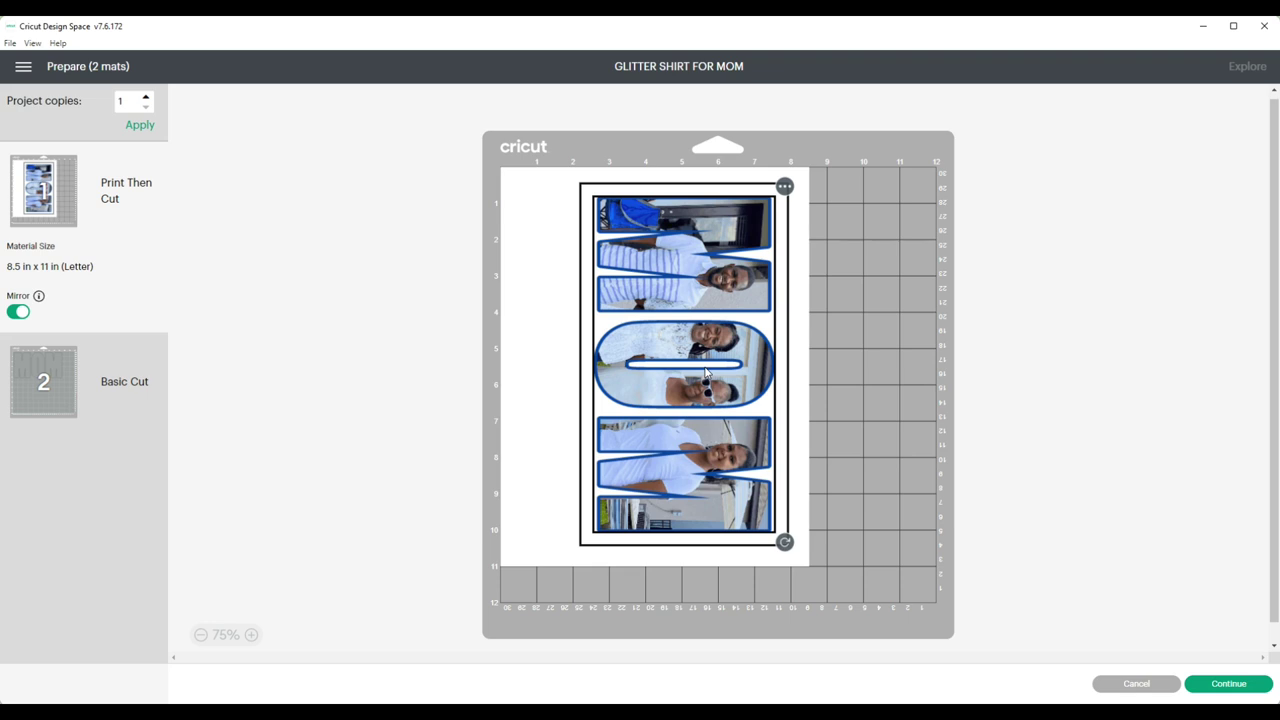
- Mirror the Basic Cut mat and move its MOM shape about 1 in from the mat's top and left edges
left_click(48, 402)
left_click(17, 418)
left_click_drag(617, 286, 646, 315)
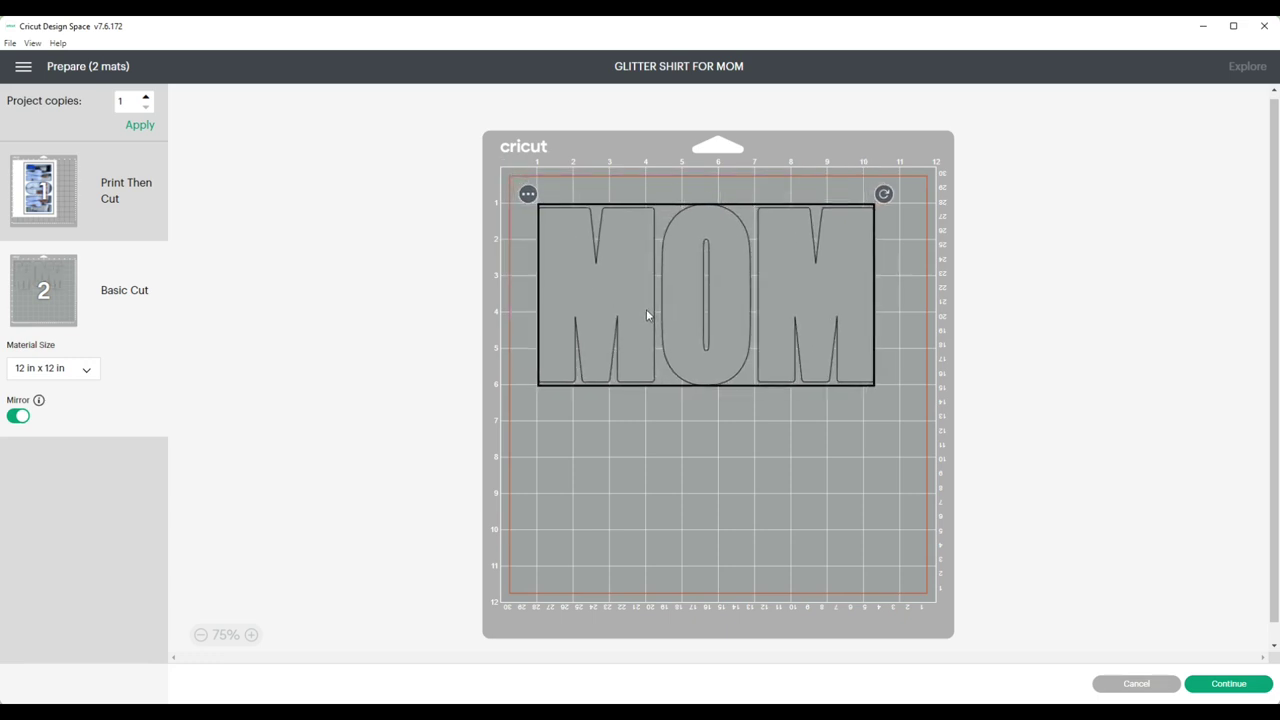
left_click(25, 200)
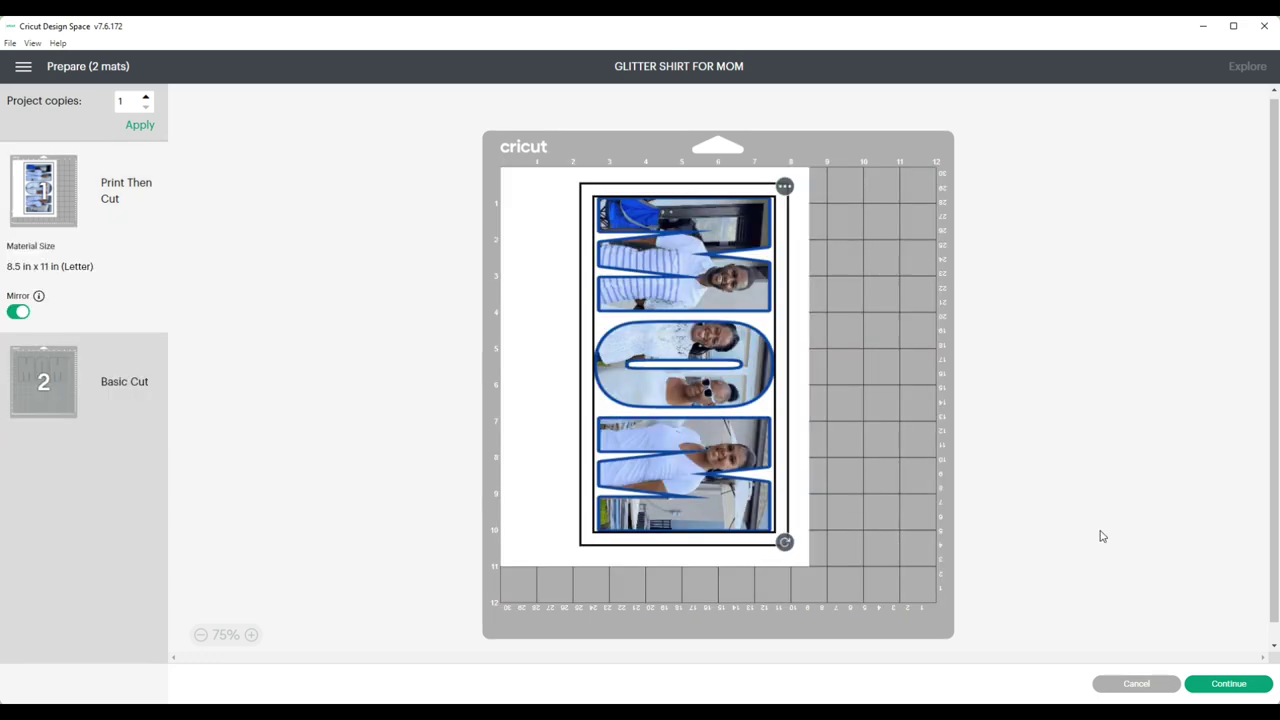
- Continue to print setup for the Print Then Cut mat, enable the system dialog, and send it to the EPSON ET-2760 Series printer
left_click(1229, 683)
left_click(250, 226)
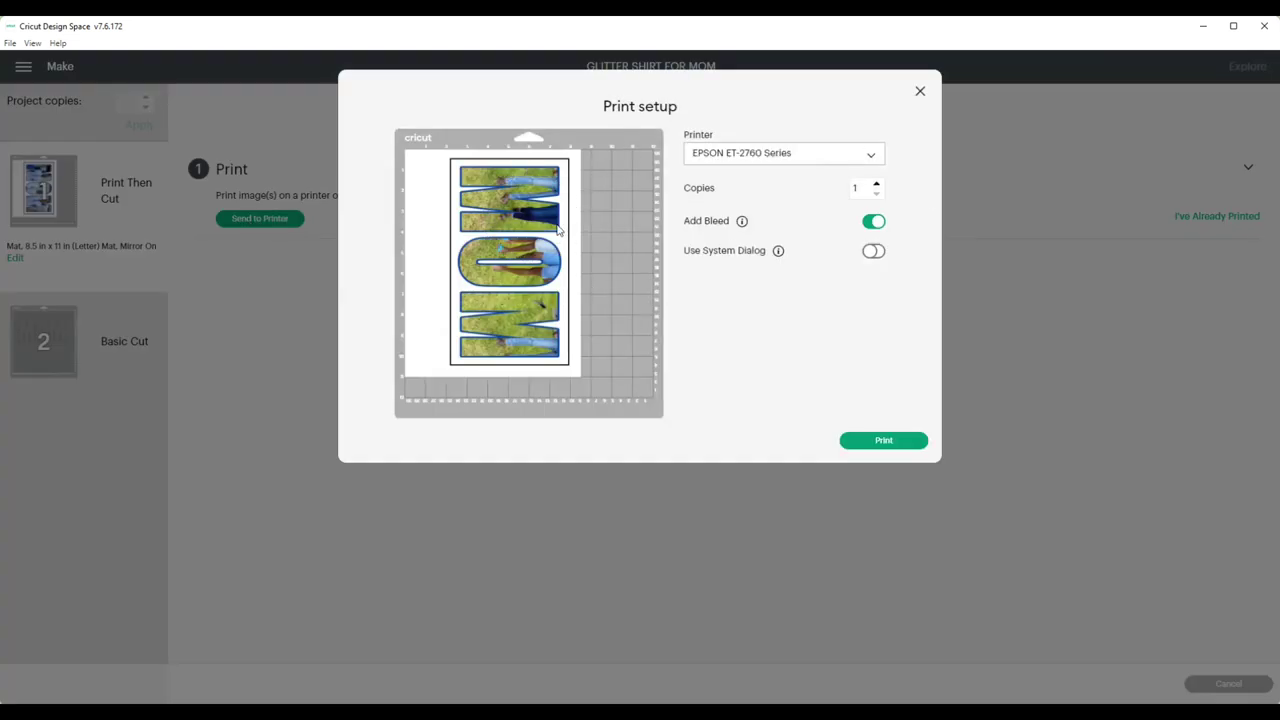
left_click(919, 93)
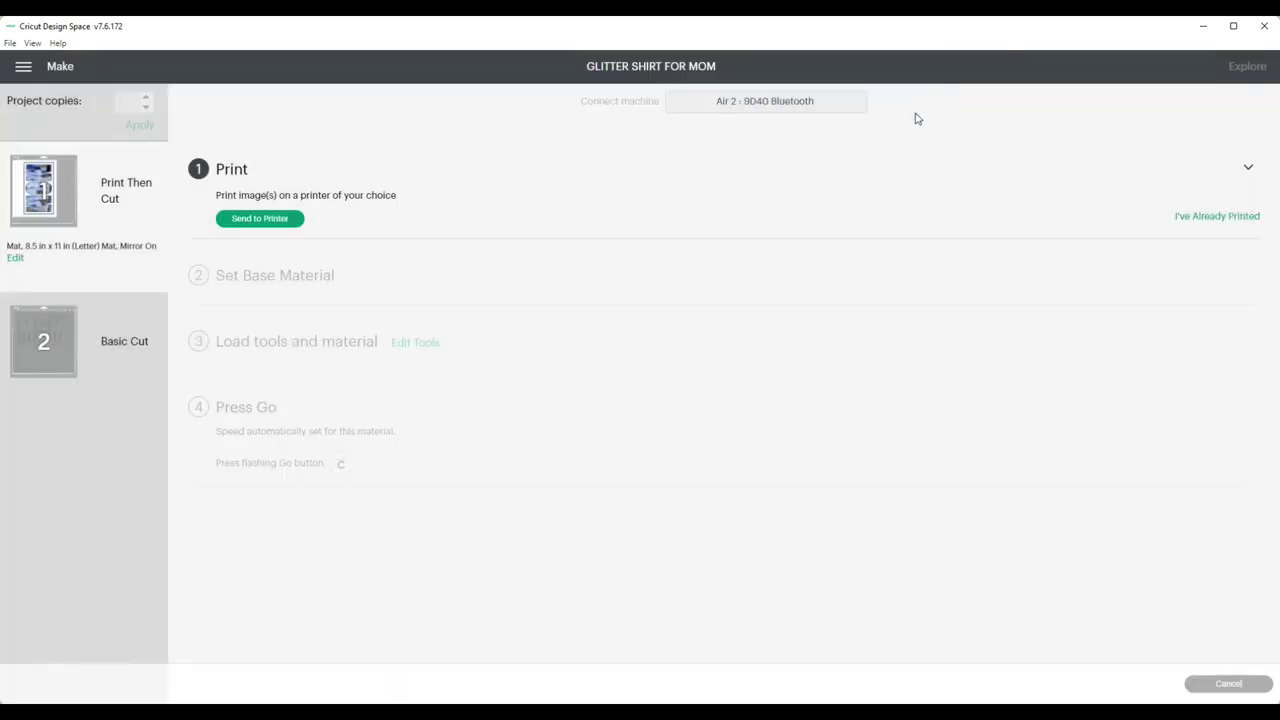
left_click(262, 218)
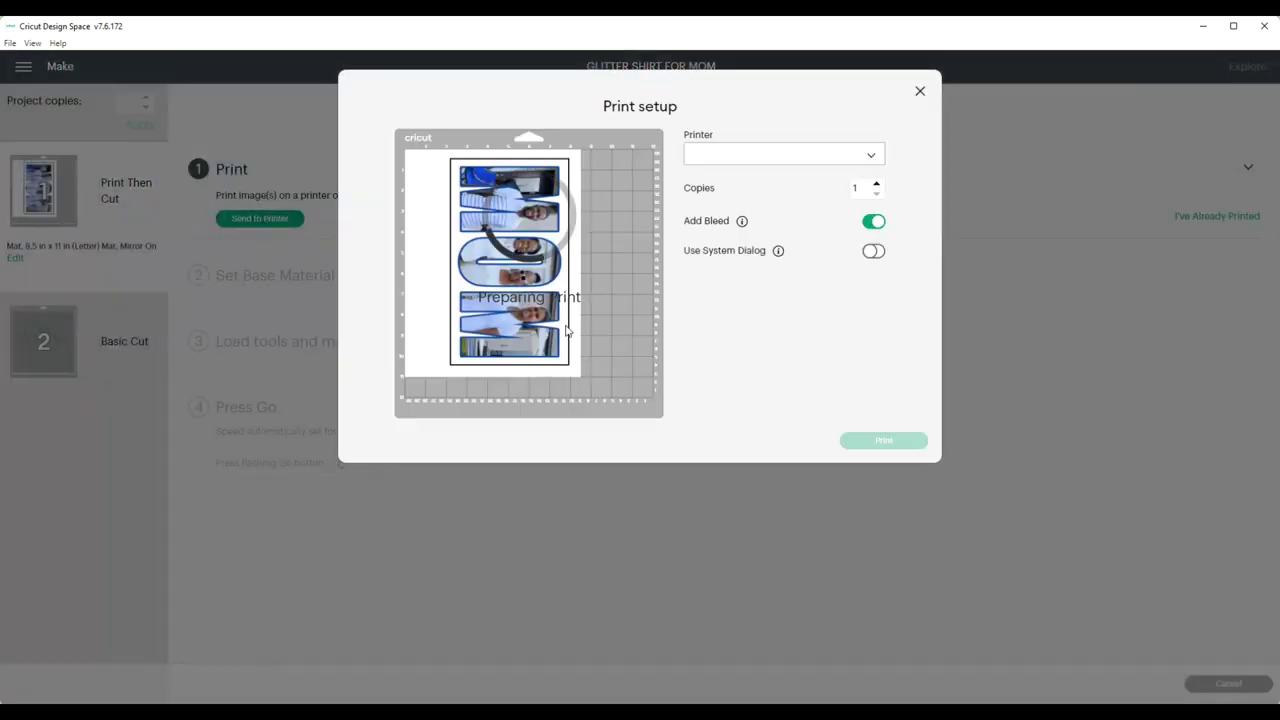
left_click(873, 251)
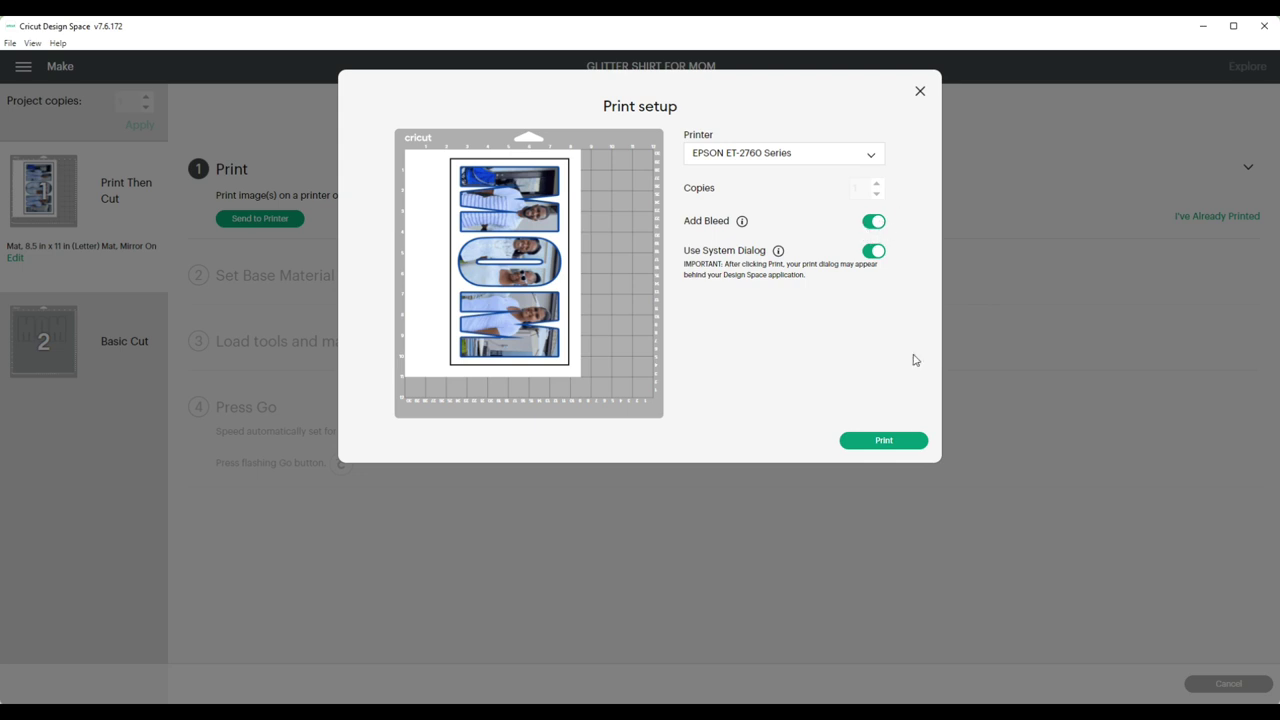
left_click(888, 443)
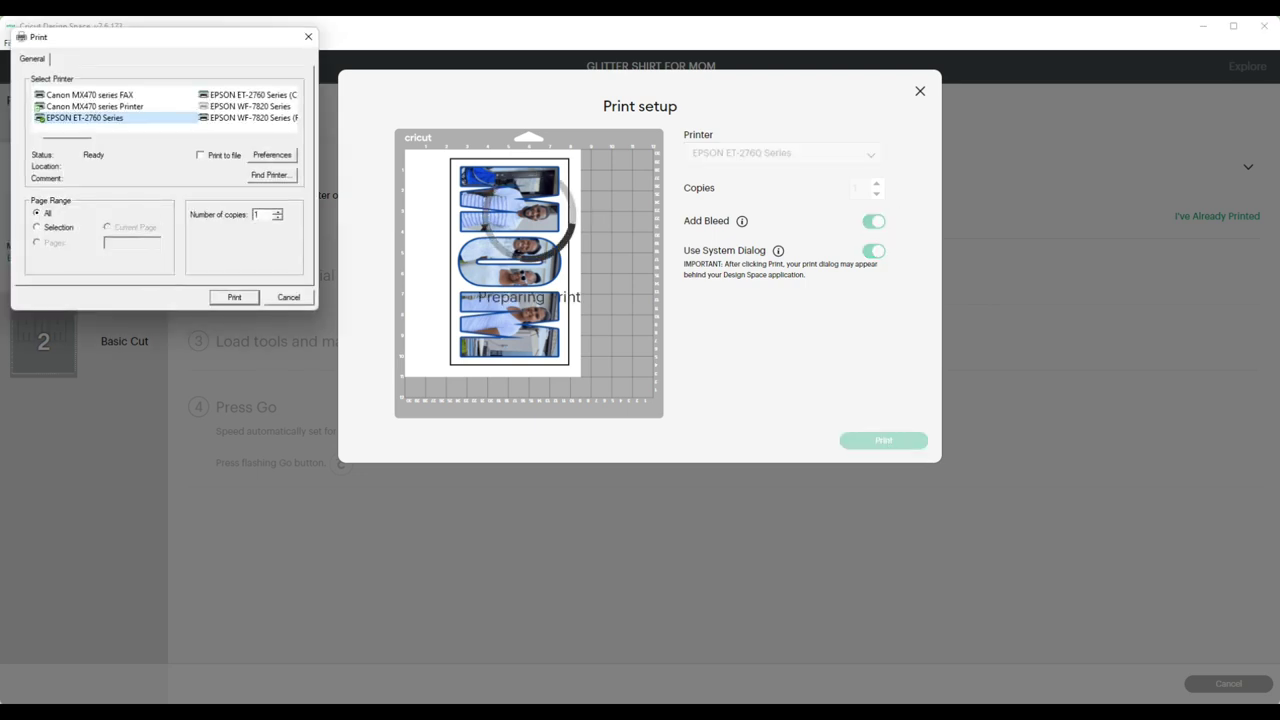
- Apply the last mirror sublimation preset in the printing preferences, enable Print Preview, and print the MOM design
key("alt+r")
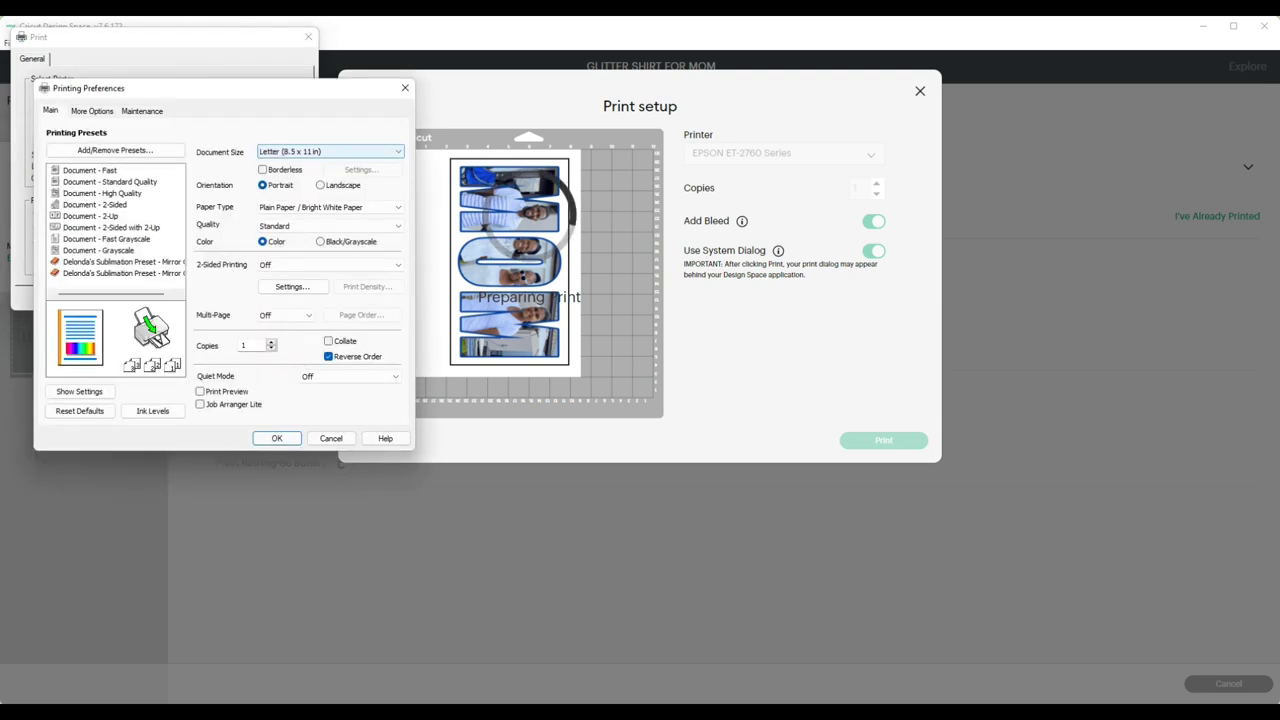
left_click(105, 272)
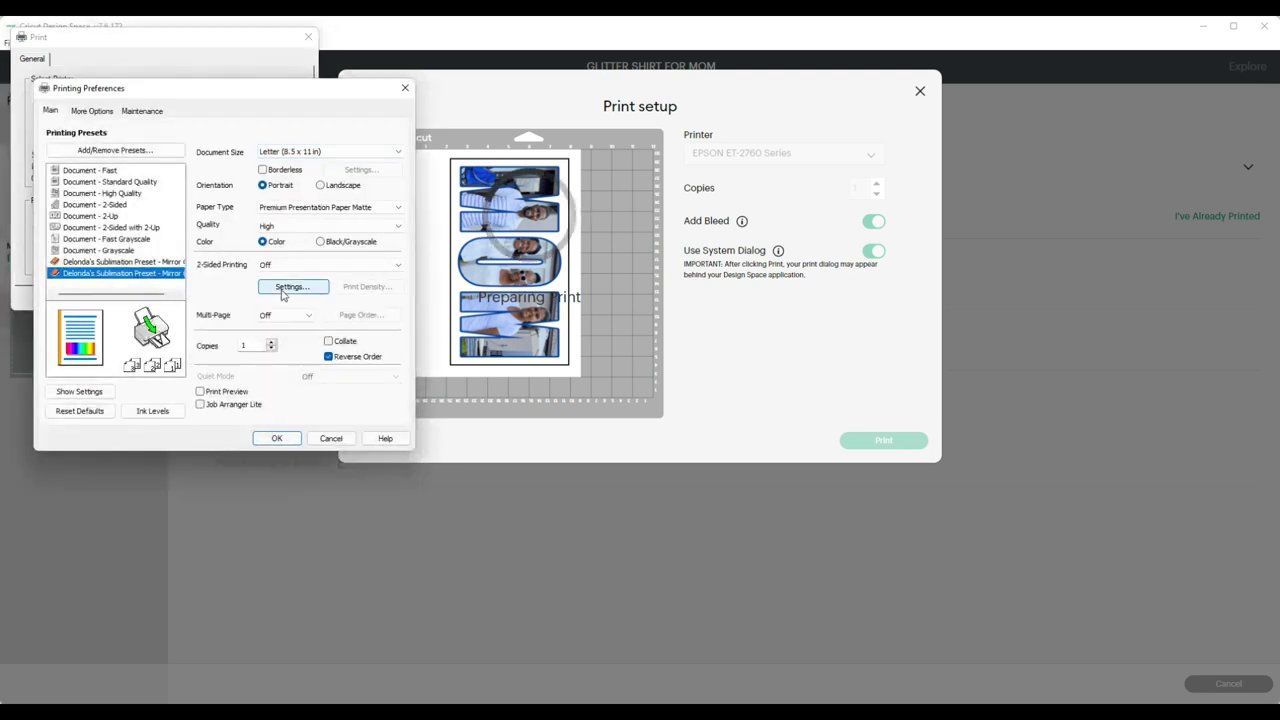
left_click(200, 392)
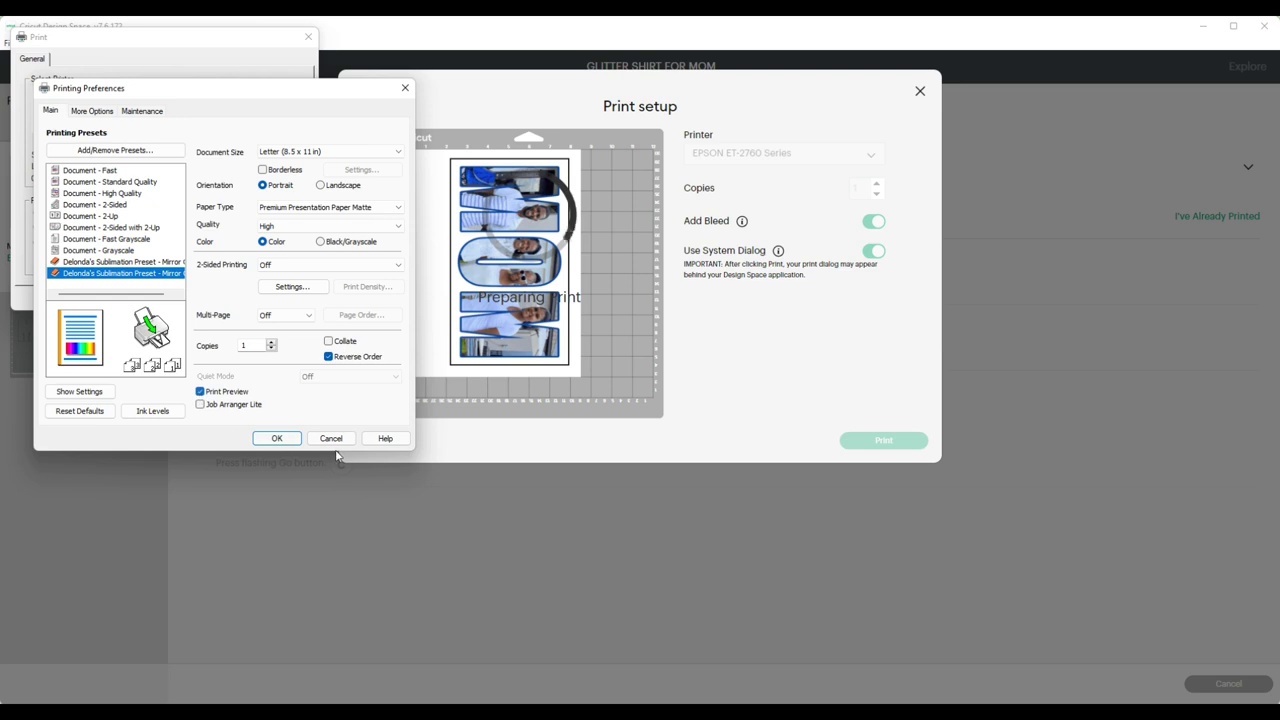
left_click(277, 440)
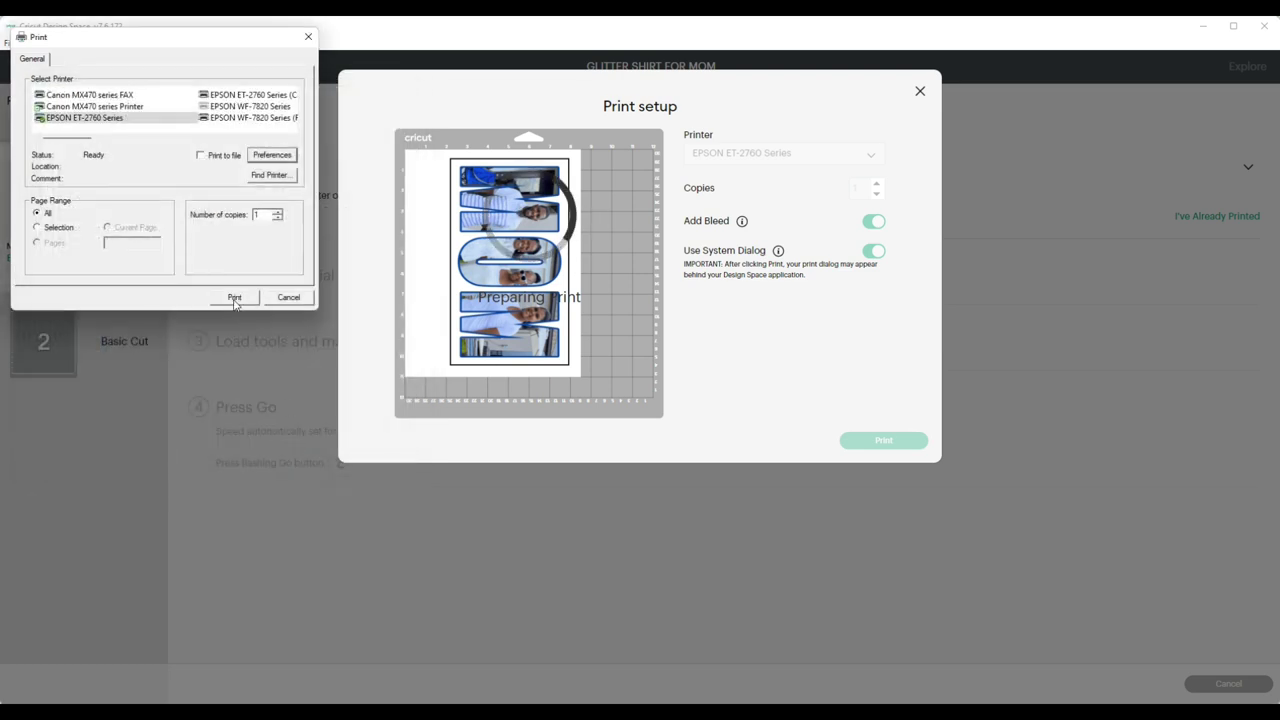
left_click(233, 297)
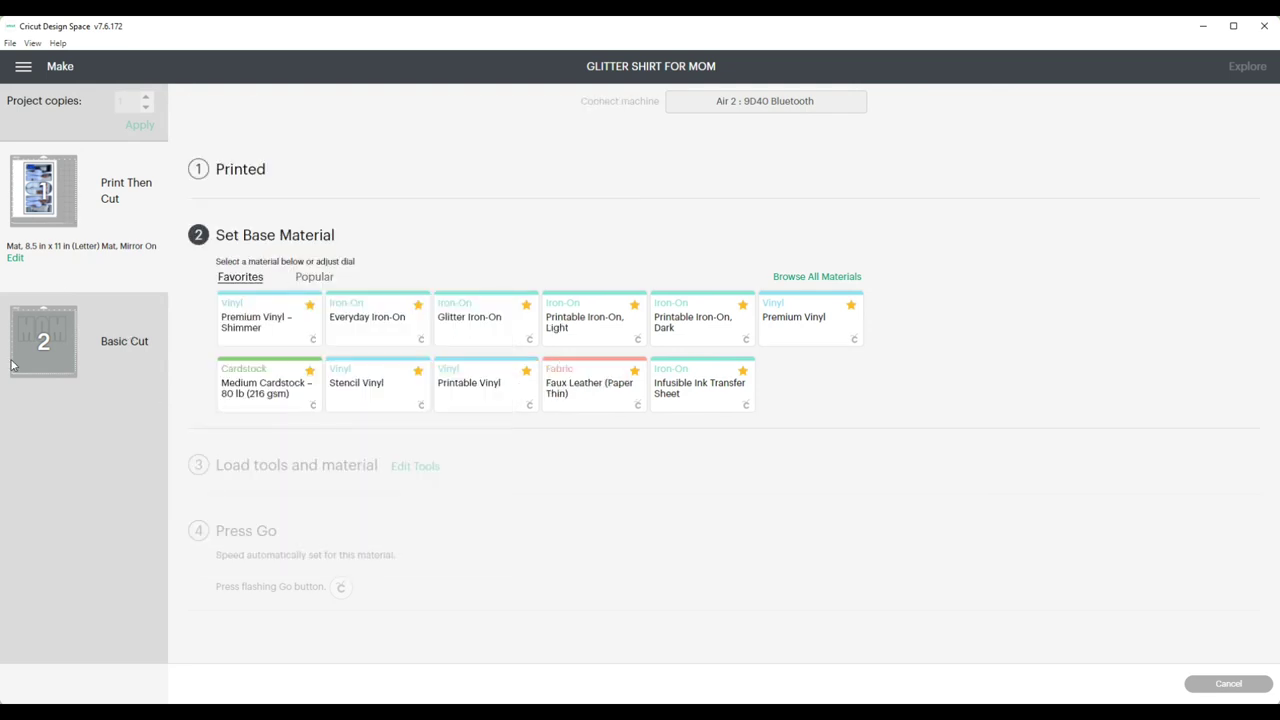
mouse_move(11, 365)
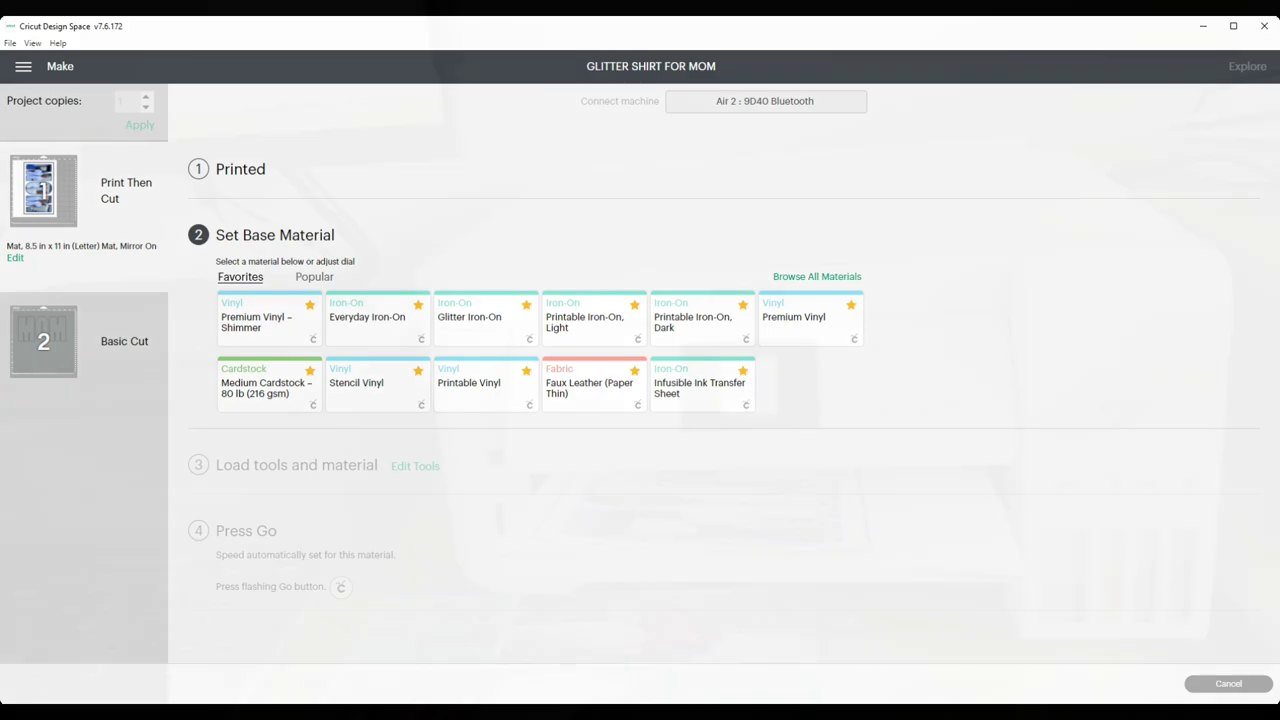